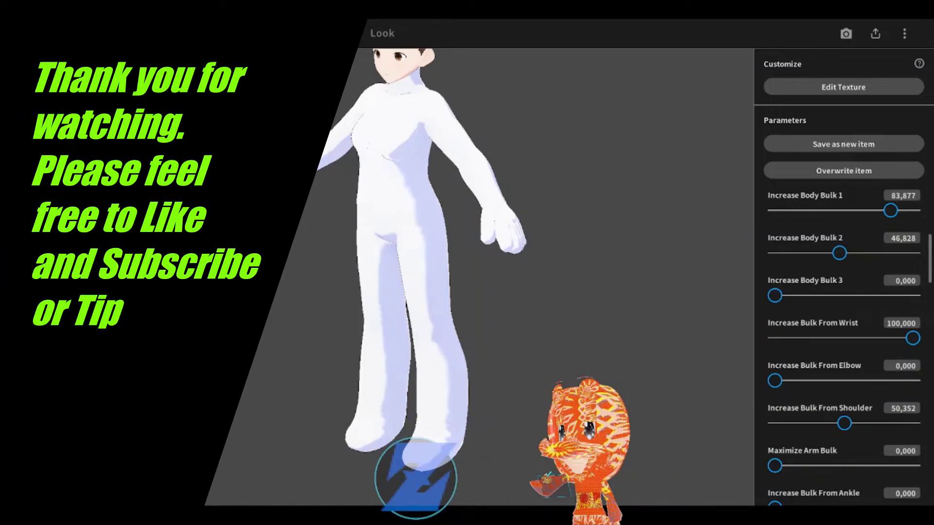
# Step: Raise the bodysuit's Increase Bulk From Elbow, and lower Increase Body Bulk 2 and Expand Bodysuit to 0
pyautogui.moveTo(774, 381); pyautogui.dragTo(918, 348)
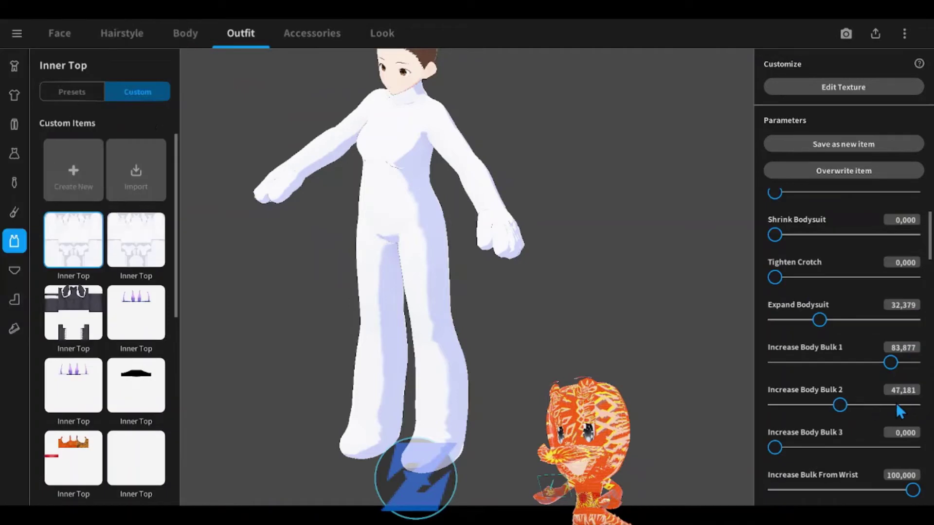
pyautogui.moveTo(840, 405); pyautogui.dragTo(734, 429)
pyautogui.moveTo(886, 410); pyautogui.dragTo(699, 427)
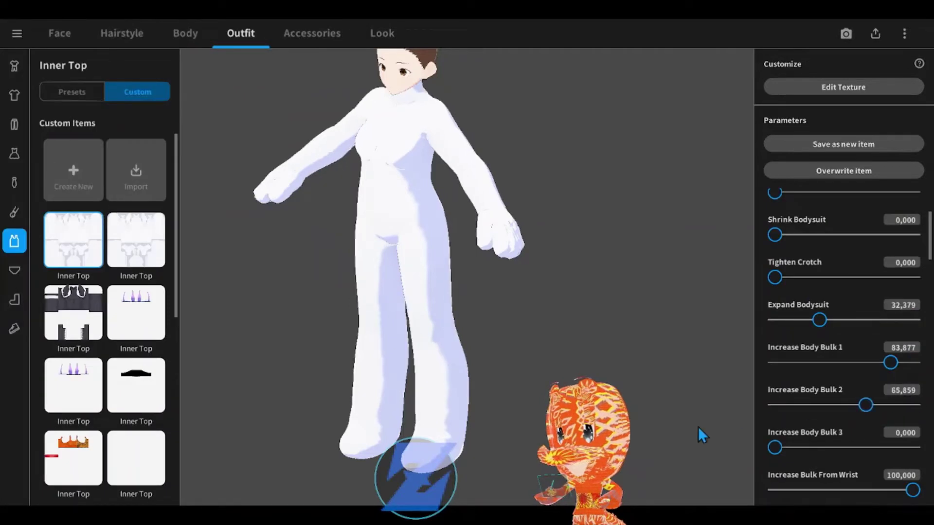
pyautogui.moveTo(819, 320); pyautogui.dragTo(733, 325)
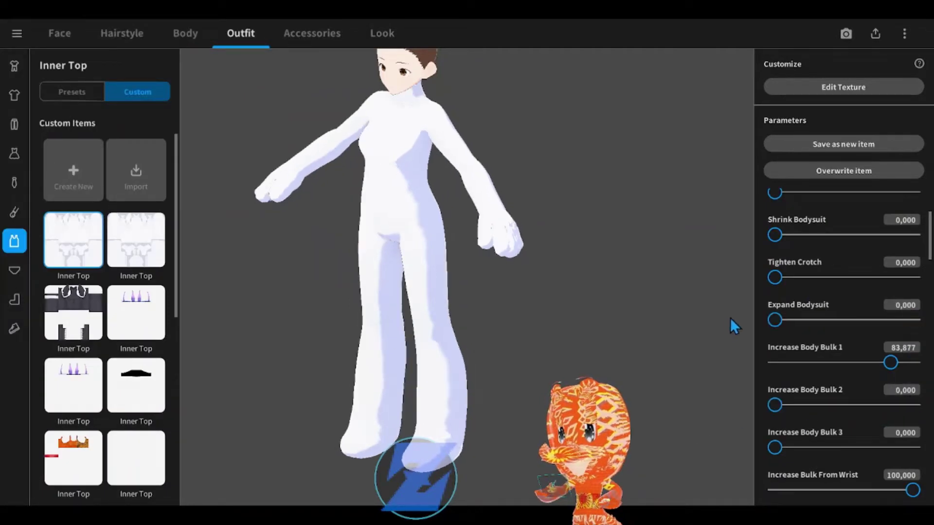
# Step: Set Increase Body Bulk 1 to 0 and try Increase Body Bulk 2 at 100 before resetting it to 0
pyautogui.moveTo(891, 362); pyautogui.dragTo(770, 364)
pyautogui.moveTo(774, 405); pyautogui.dragTo(913, 405)
pyautogui.moveTo(411, 269); pyautogui.dragTo(450, 264, button='right')
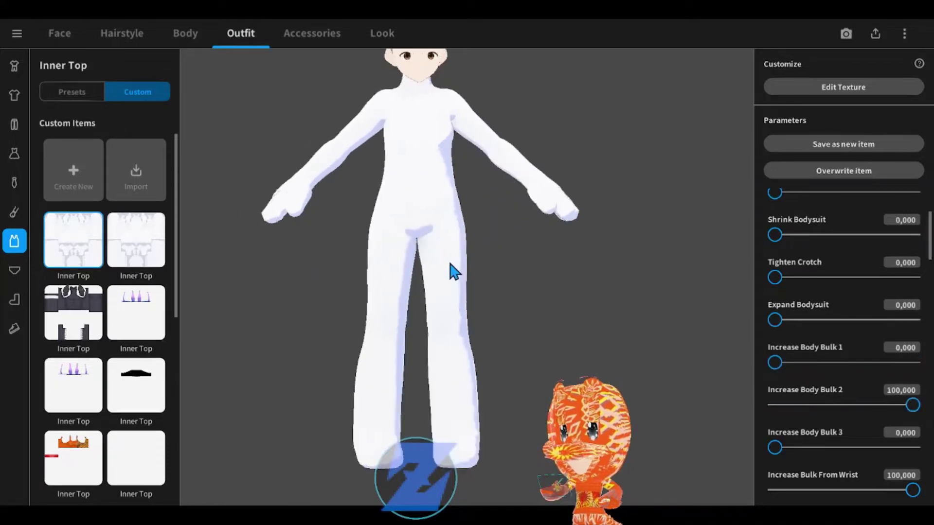
pyautogui.moveTo(432, 267); pyautogui.dragTo(444, 288, button='middle')
pyautogui.moveTo(444, 287); pyautogui.dragTo(408, 268, button='right')
pyautogui.moveTo(913, 406); pyautogui.dragTo(713, 415)
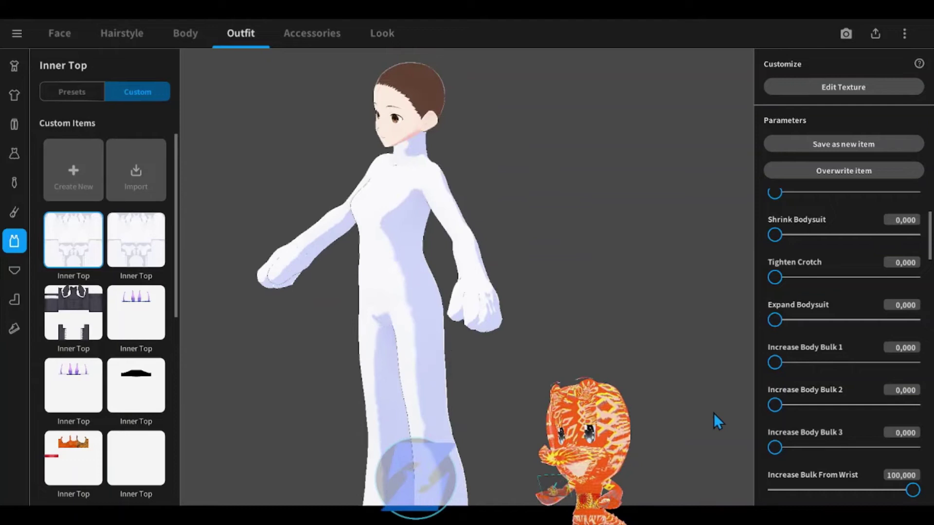
# Step: Reset Increase Bulk From Wrist, Increase Bulk From Elbow and Increase Bulk From Shoulder to 0
pyautogui.moveTo(774, 447); pyautogui.dragTo(706, 440)
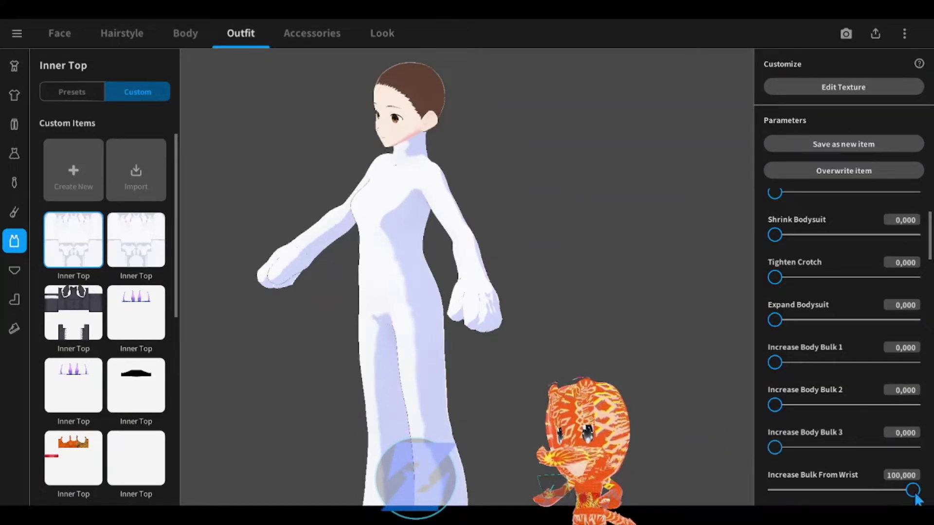
pyautogui.moveTo(912, 492); pyautogui.dragTo(684, 491)
pyautogui.scroll(-2, 901, 346)
pyautogui.moveTo(913, 442); pyautogui.dragTo(685, 450)
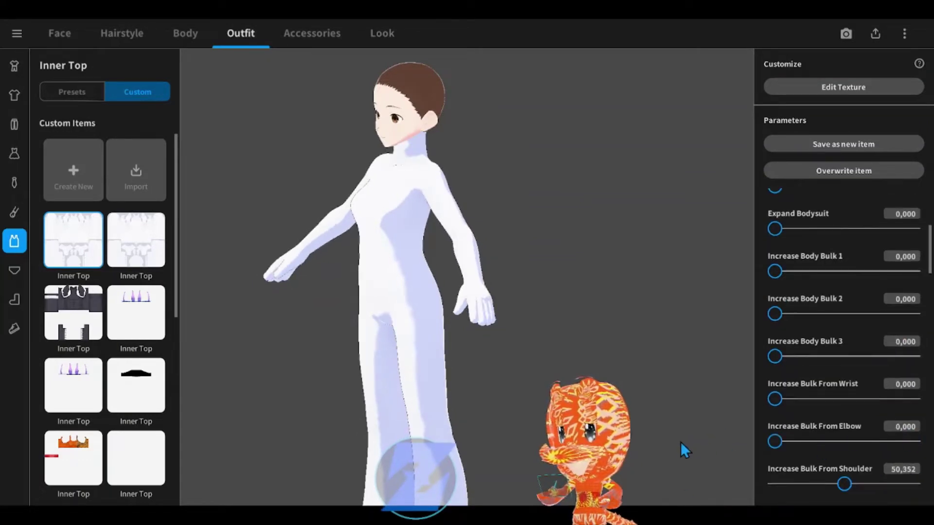
pyautogui.moveTo(851, 484); pyautogui.dragTo(665, 486)
# Step: Compare the legs with Increase Bulk From Thigh at 0 and raised to about 99.6
pyautogui.scroll(-3, 840, 371)
pyautogui.scroll(-2, 911, 350)
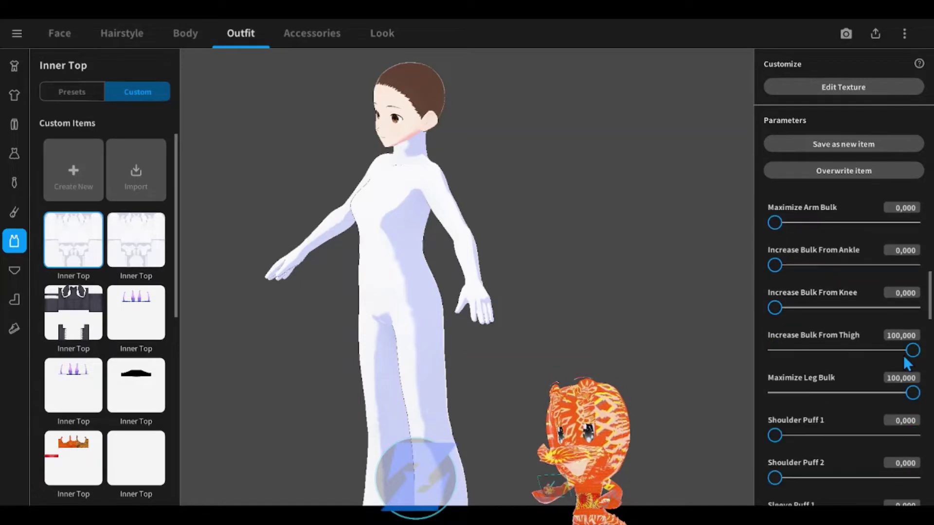
pyautogui.moveTo(911, 350); pyautogui.dragTo(411, 302)
pyautogui.scroll(5, 415, 277)
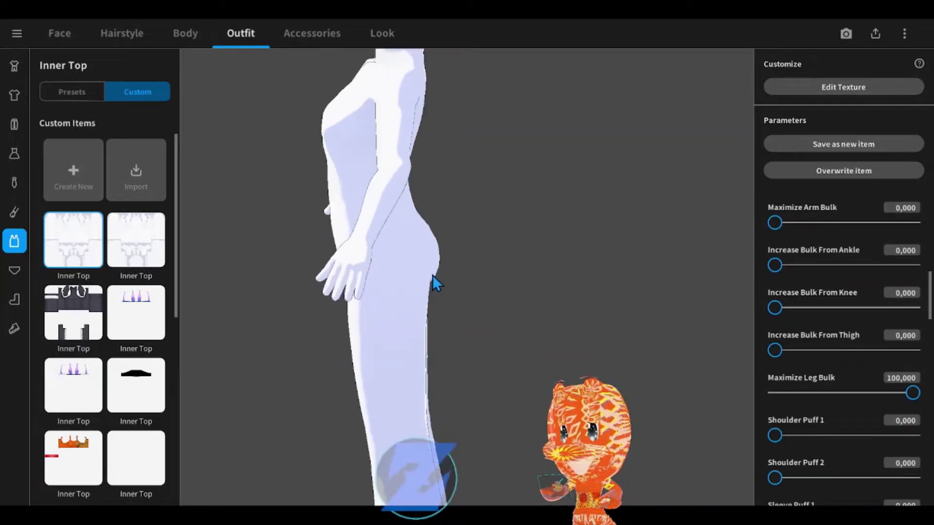
pyautogui.moveTo(774, 350); pyautogui.dragTo(913, 350)
pyautogui.moveTo(462, 346); pyautogui.dragTo(283, 302)
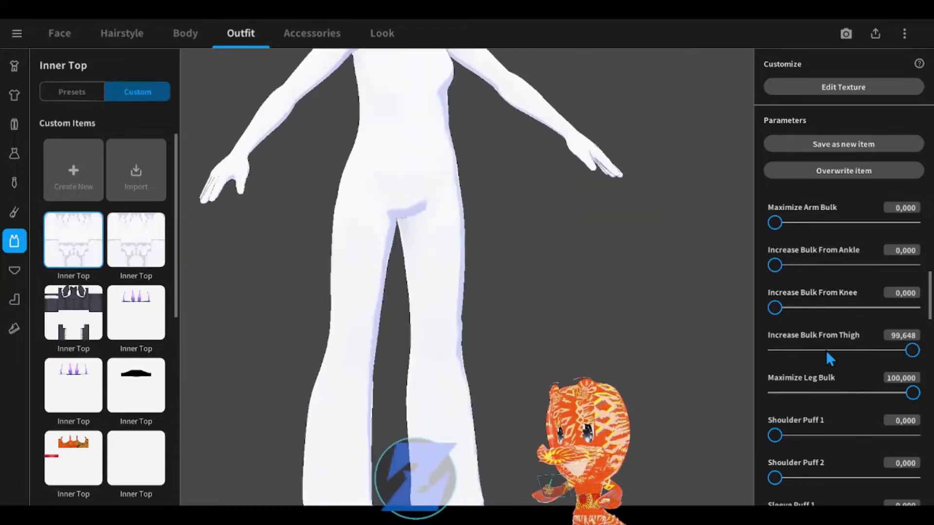
# Step: Lower Increase Bulk From Thigh and Maximize Leg Bulk to their minimum and raise Shoulder Puff 1 to its maximum
pyautogui.moveTo(827, 351); pyautogui.dragTo(741, 352)
pyautogui.moveTo(920, 399); pyautogui.dragTo(730, 397)
pyautogui.moveTo(790, 442); pyautogui.dragTo(920, 435)
pyautogui.scroll(-3, 419, 400)
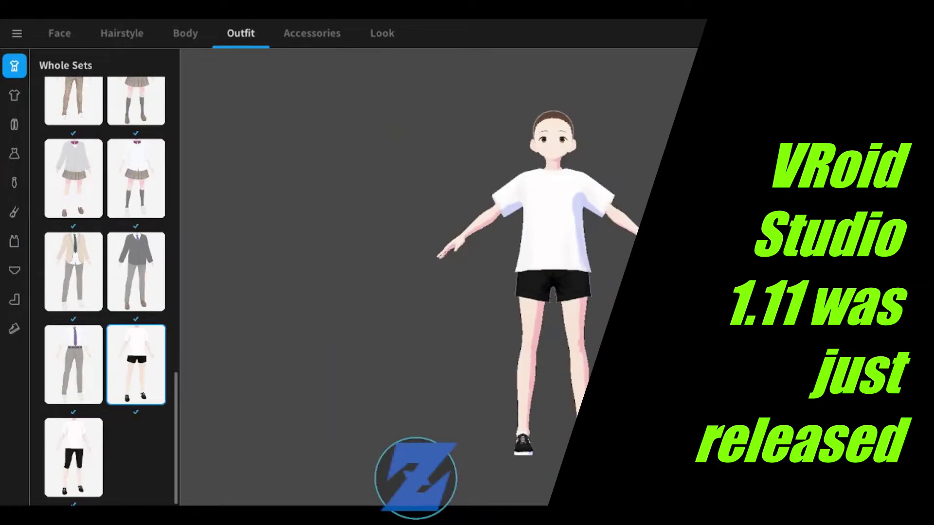
# Step: Create a new custom Inner Top from the Body Suit template
pyautogui.click(14, 241)
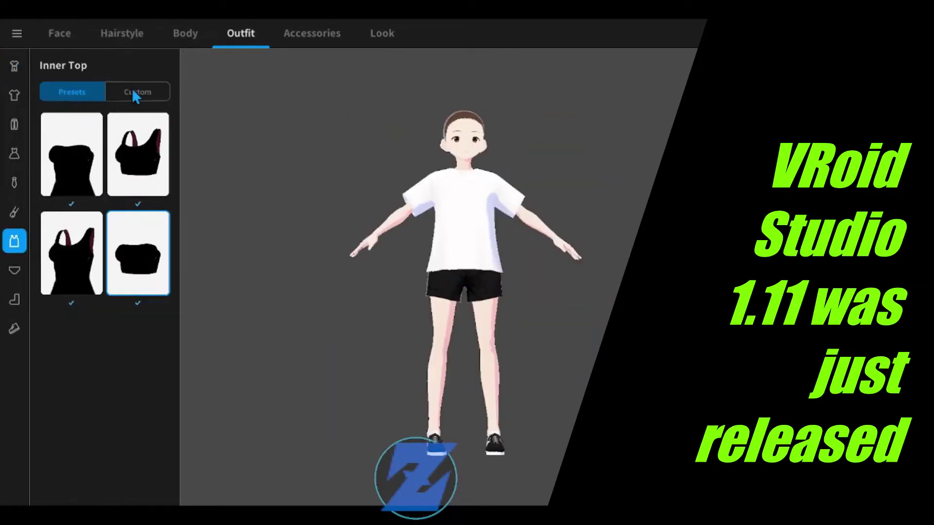
pyautogui.click(134, 91)
pyautogui.click(80, 178)
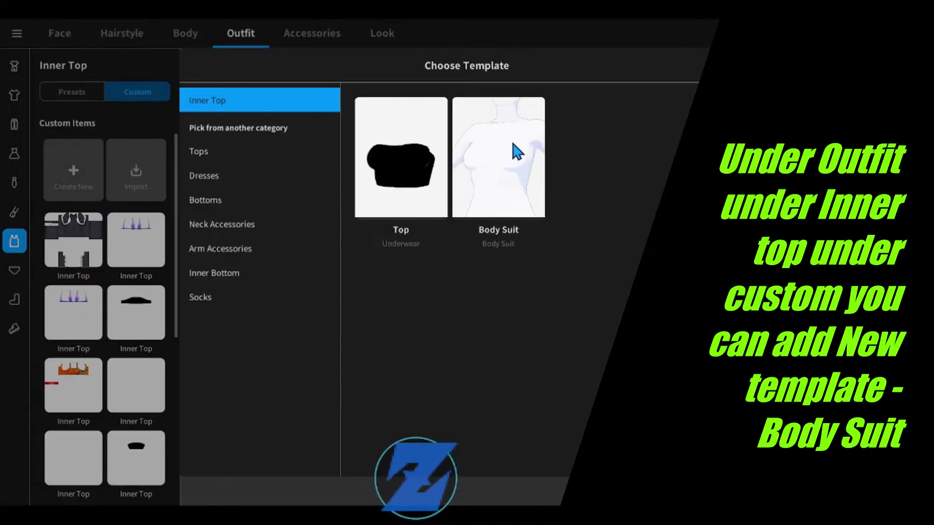
pyautogui.click(529, 214)
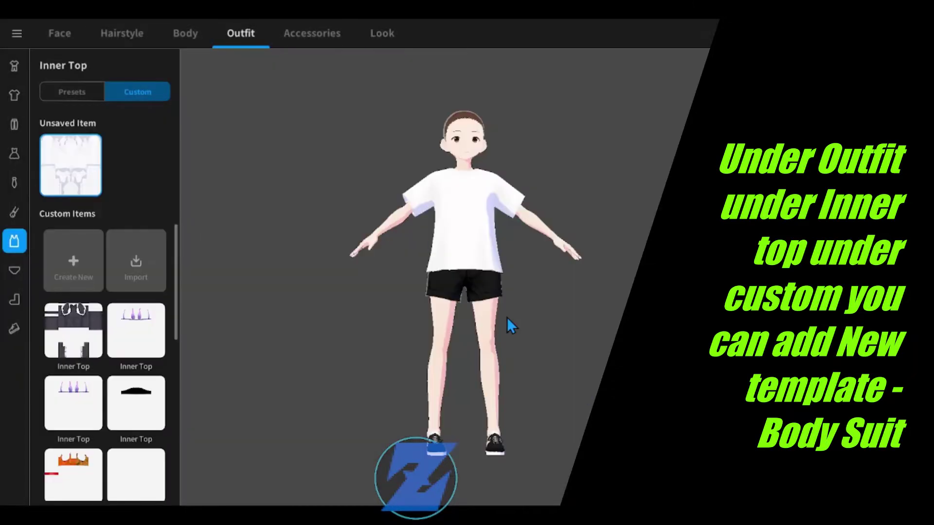
pyautogui.scroll(3, 506, 319)
pyautogui.moveTo(507, 319); pyautogui.dragTo(542, 340, button='right')
pyautogui.scroll(4, 530, 369)
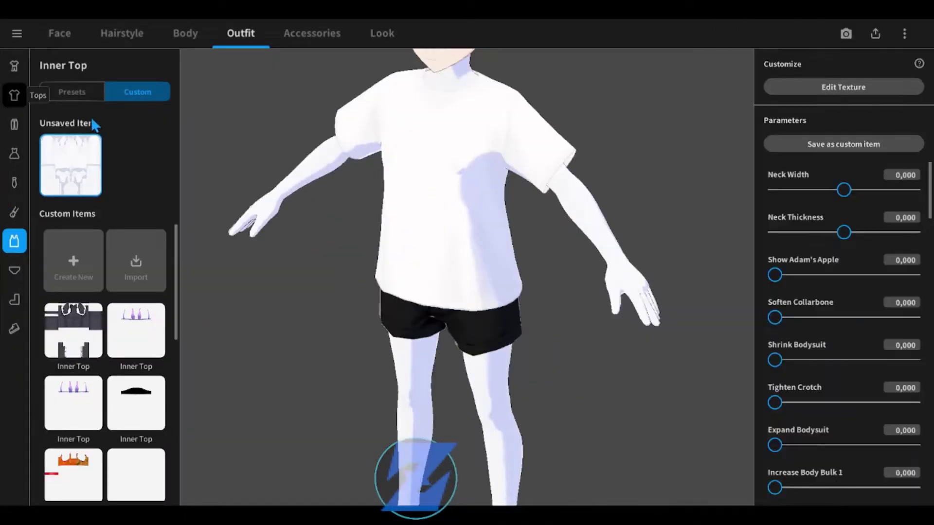
# Step: Remove the white T-shirt and the black shorts from the model
pyautogui.click(14, 95)
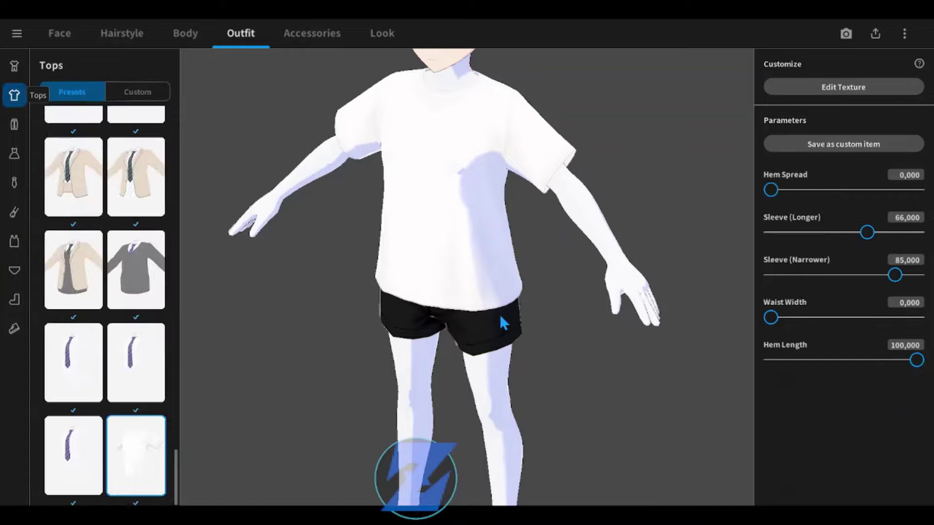
pyautogui.scroll(-4, 500, 315)
pyautogui.scroll(5, 128, 229)
pyautogui.moveTo(176, 413); pyautogui.dragTo(176, 117)
pyautogui.click(73, 149)
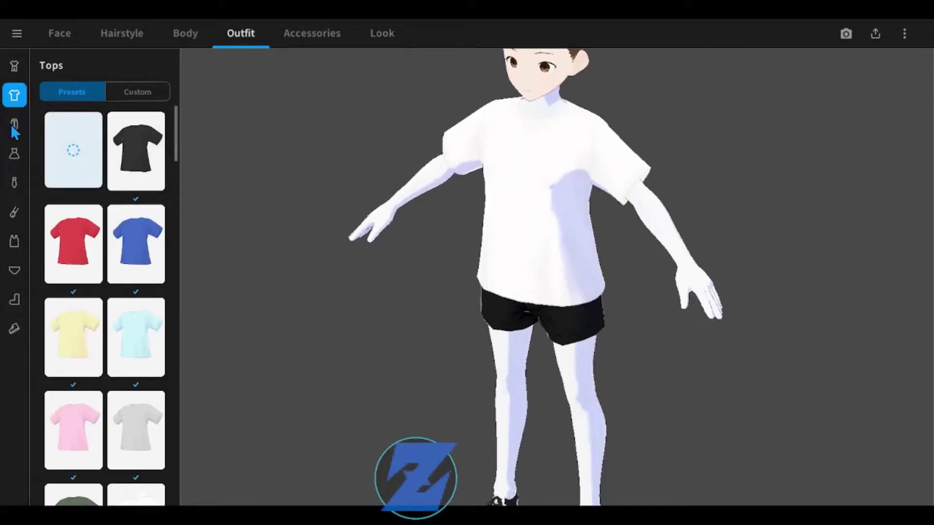
pyautogui.click(15, 125)
pyautogui.scroll(10, 119, 136)
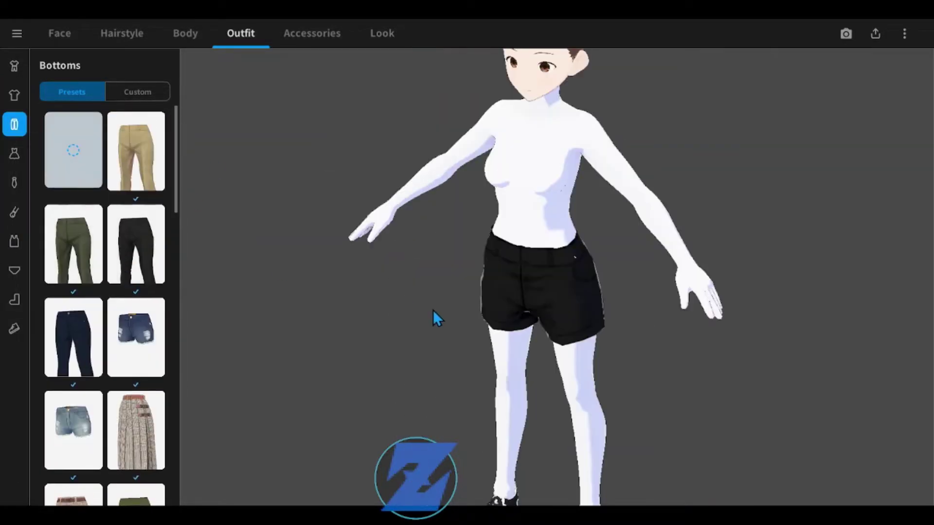
# Step: Remove the shoes from the model so that only the bodysuit covers the feet
pyautogui.click(15, 329)
pyautogui.scroll(3, 517, 362)
pyautogui.moveTo(517, 363); pyautogui.dragTo(491, 349, button='right')
pyautogui.moveTo(491, 348); pyautogui.dragTo(450, 268, button='middle')
pyautogui.moveTo(450, 268); pyautogui.dragTo(248, 274, button='right')
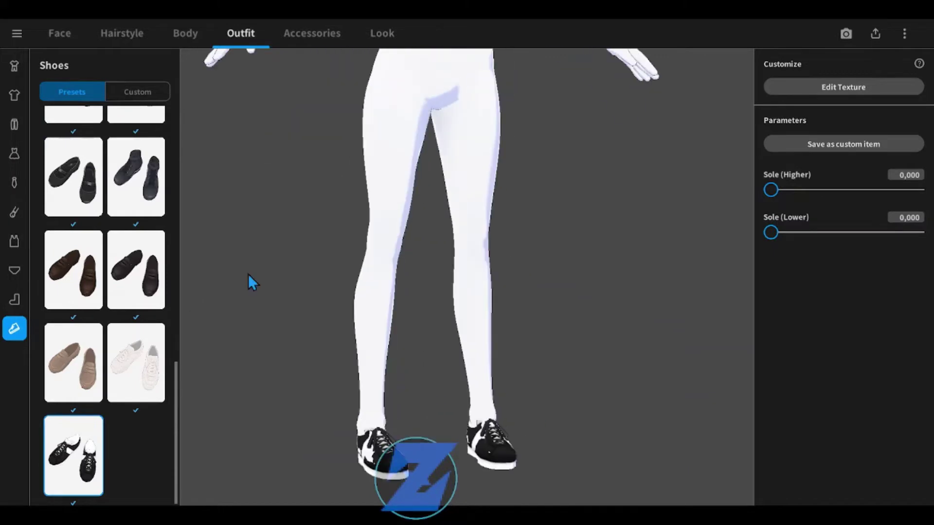
pyautogui.scroll(10, 115, 358)
pyautogui.click(73, 150)
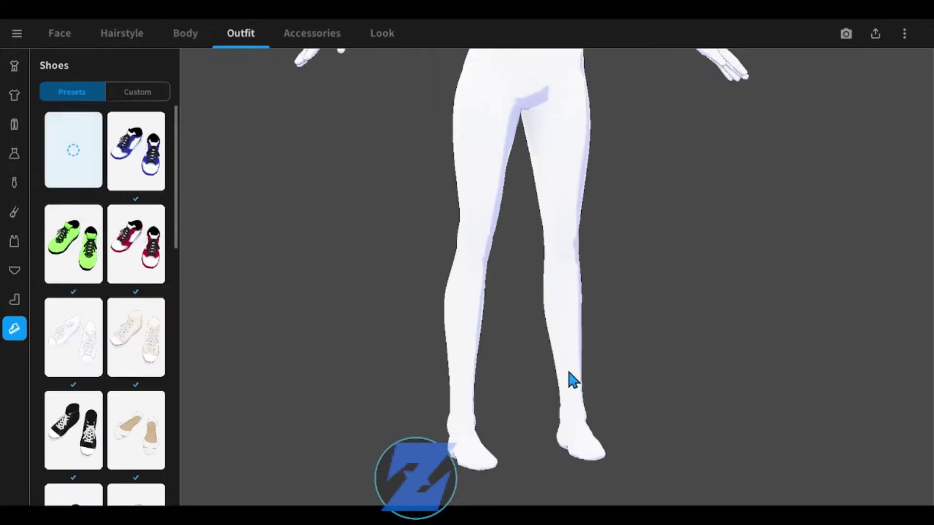
pyautogui.scroll(5, 534, 341)
pyautogui.moveTo(500, 291); pyautogui.dragTo(467, 224, button='right')
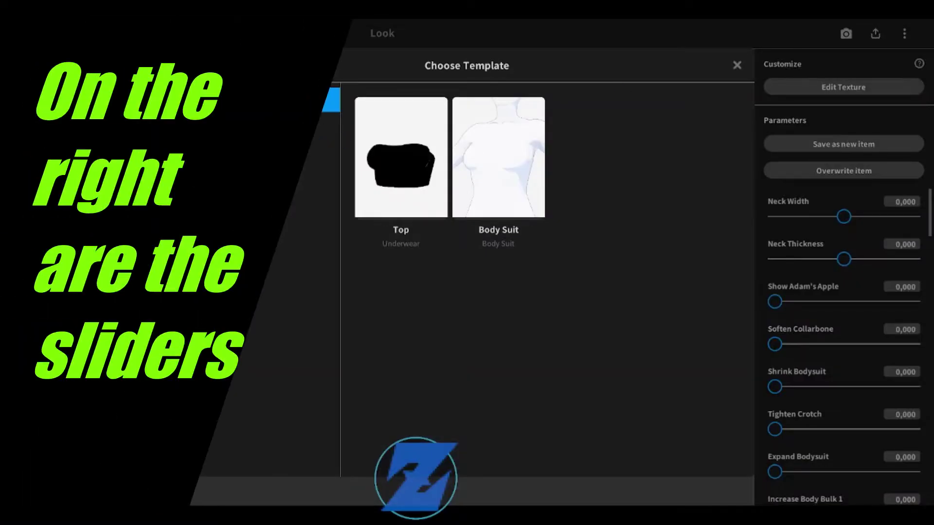
# Step: Browse the templates offered for Tops, Inner Bottom, Socks, Arm Accessories, Neck Accessories and Inner Top
pyautogui.click(272, 151)
pyautogui.click(243, 273)
pyautogui.click(243, 296)
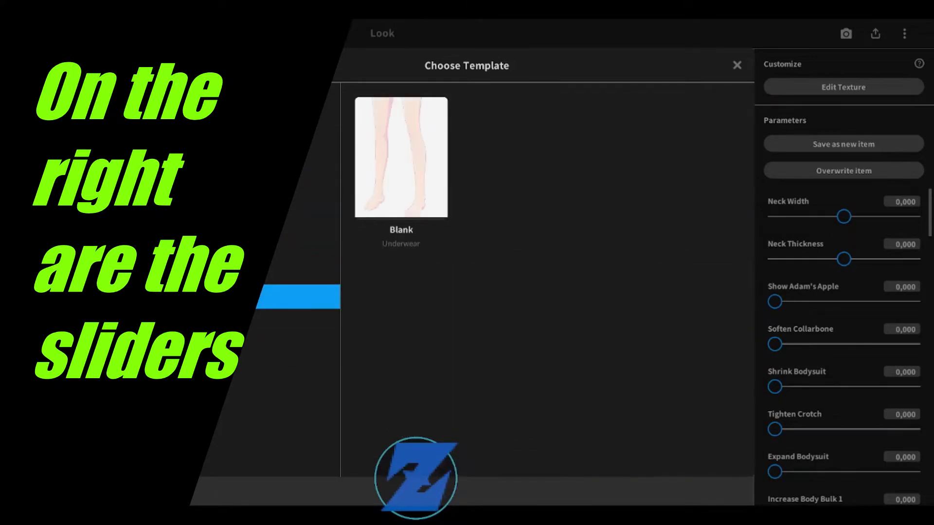
pyautogui.click(243, 248)
pyautogui.click(243, 224)
pyautogui.click(243, 100)
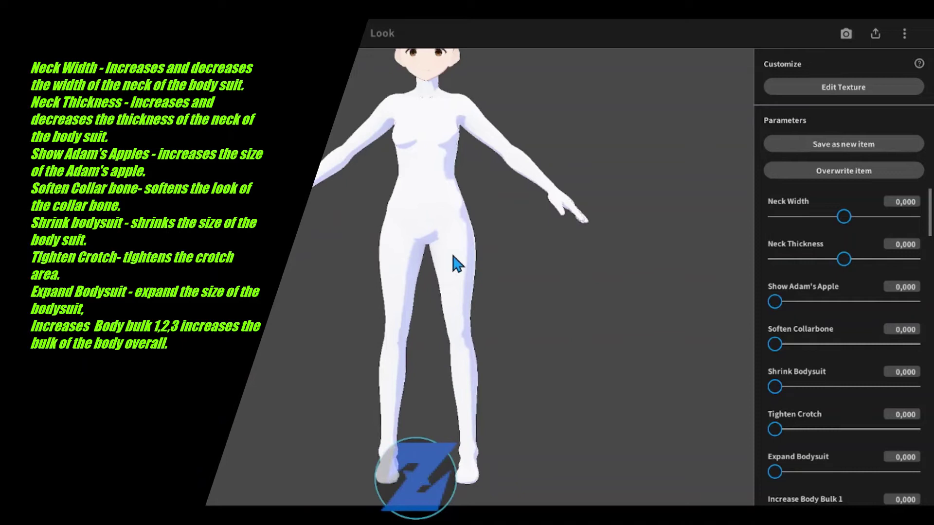
# Step: Set the bodysuit's Neck Width to about 88.1 and its Neck Thickness to about 89.5
pyautogui.click(904, 216)
pyautogui.moveTo(534, 153); pyautogui.dragTo(635, 233)
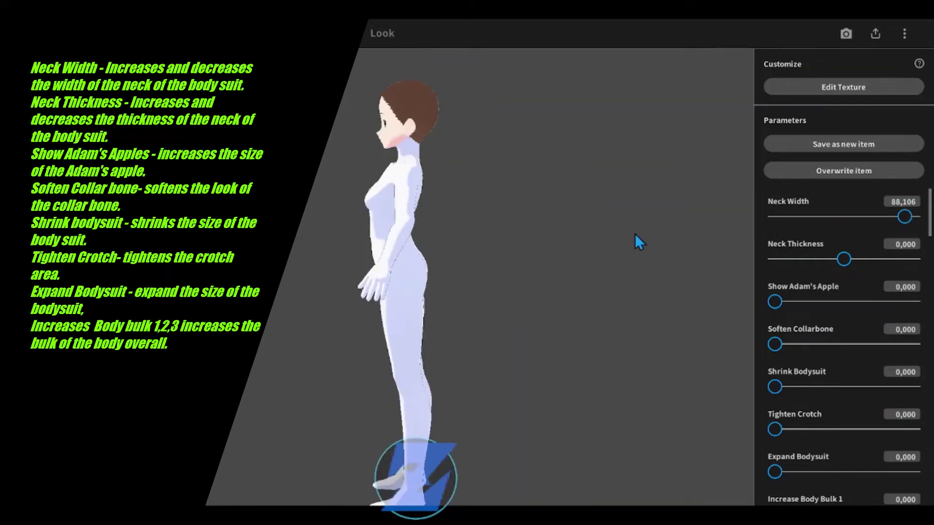
pyautogui.click(801, 259)
pyautogui.moveTo(400, 254); pyautogui.dragTo(380, 255)
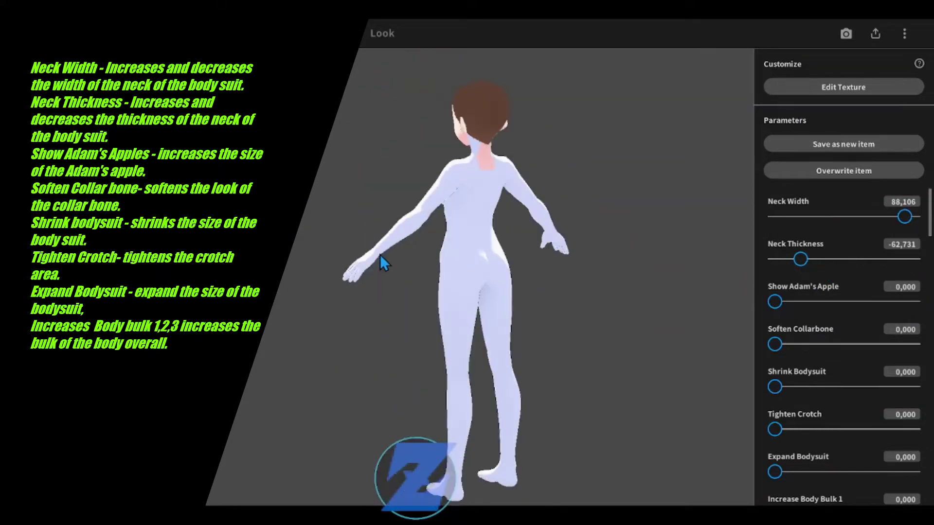
pyautogui.click(905, 260)
pyautogui.moveTo(591, 231); pyautogui.dragTo(820, 336, button='right')
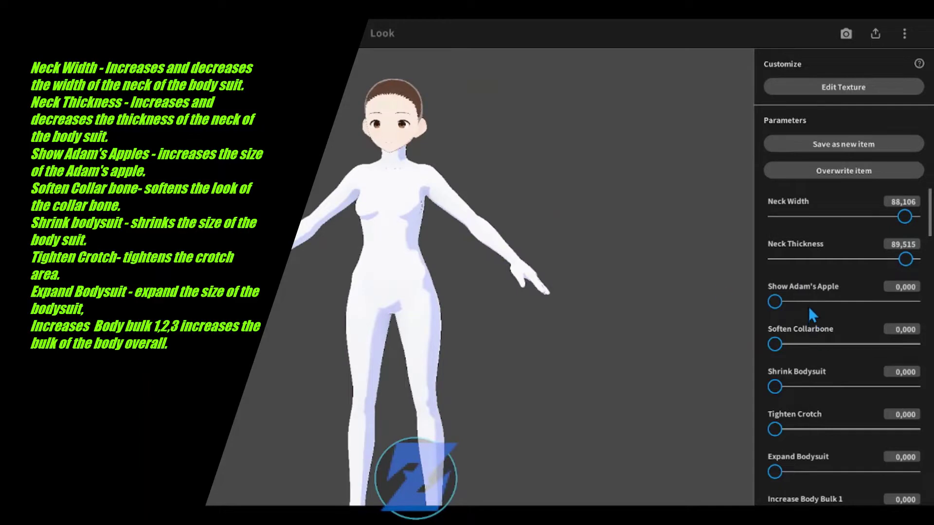
# Step: Set Tighten Crotch to 100 and check the bodysuit from the side
pyautogui.scroll(-3, 812, 315)
pyautogui.click(918, 308)
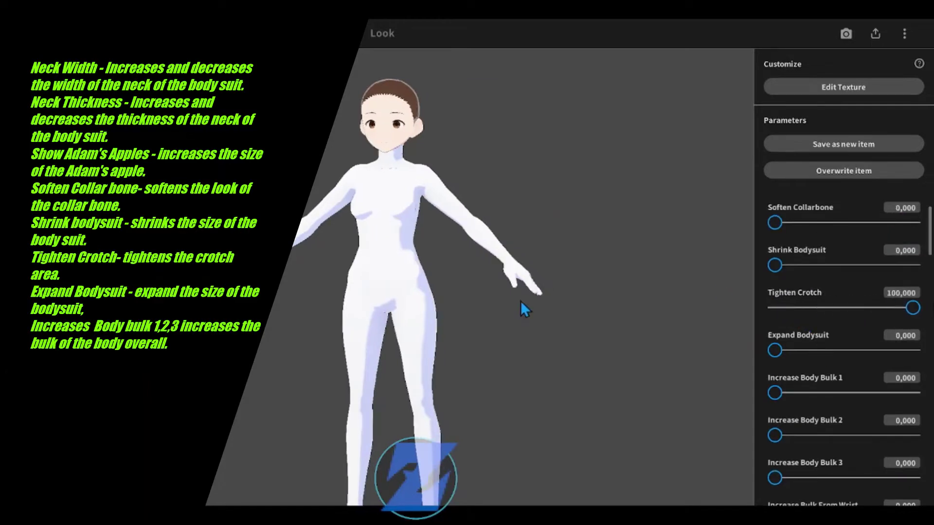
pyautogui.moveTo(521, 301); pyautogui.dragTo(504, 298)
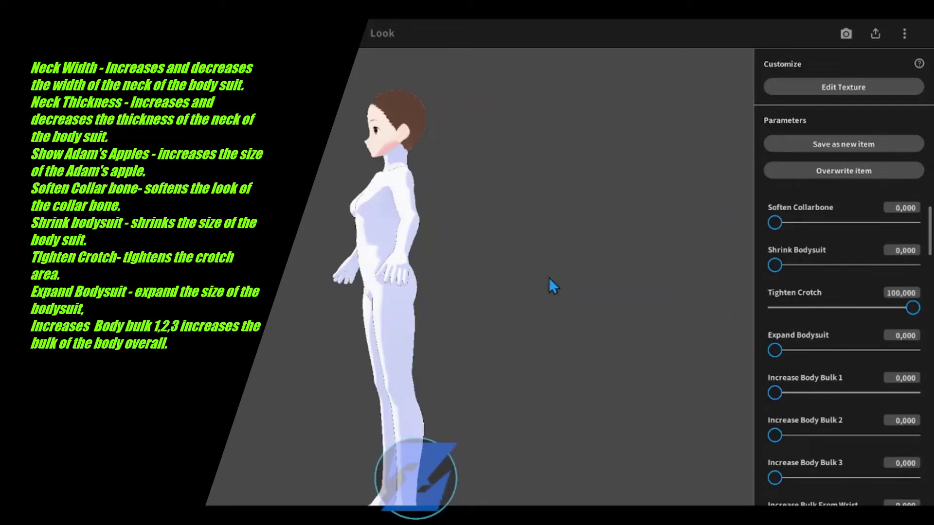
pyautogui.moveTo(549, 277); pyautogui.dragTo(598, 275, button='right')
# Step: Try the Shrink Bodysuit, Expand Bodysuit and Increase Body Bulk 1 sliders and return each to 0
pyautogui.moveTo(774, 264); pyautogui.dragTo(735, 233)
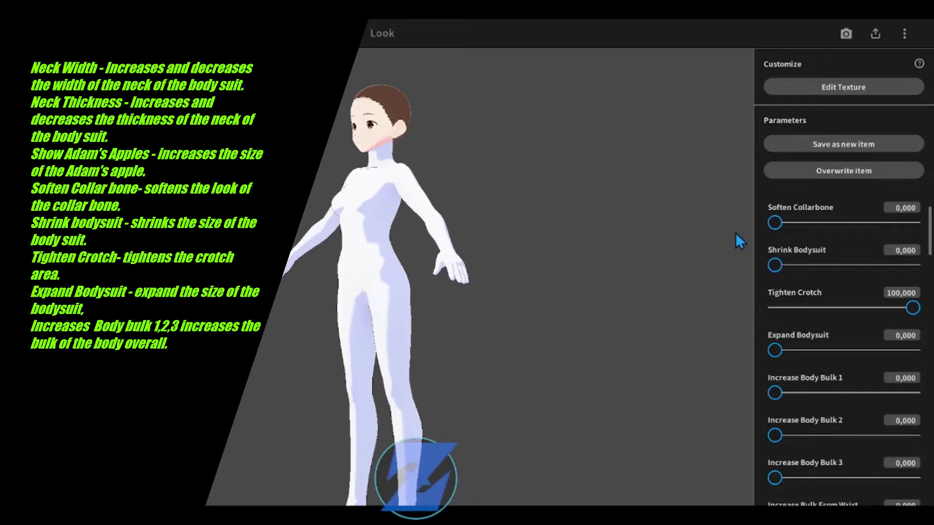
pyautogui.scroll(-3, 793, 321)
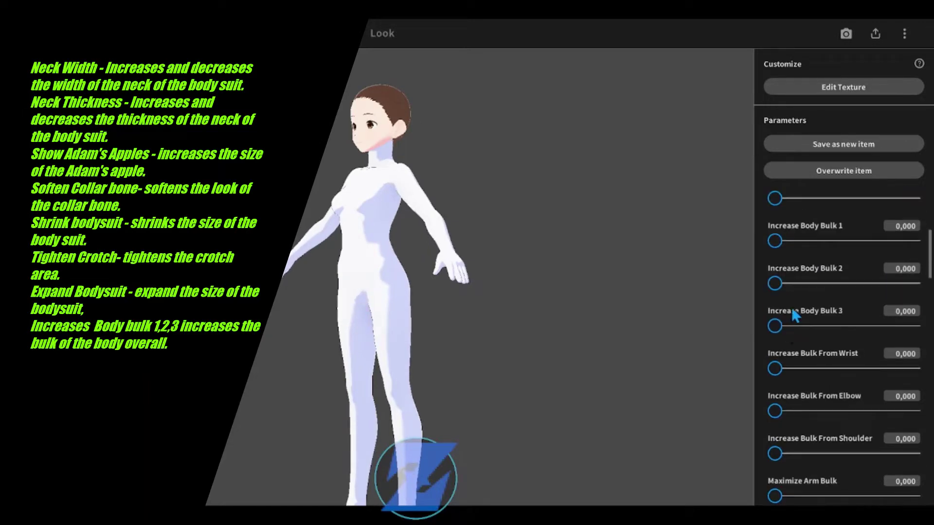
pyautogui.scroll(1, 788, 286)
pyautogui.moveTo(779, 259)
pyautogui.mouseDown()
pyautogui.moveTo(868, 258)
pyautogui.moveTo(774, 258)
pyautogui.mouseUp()
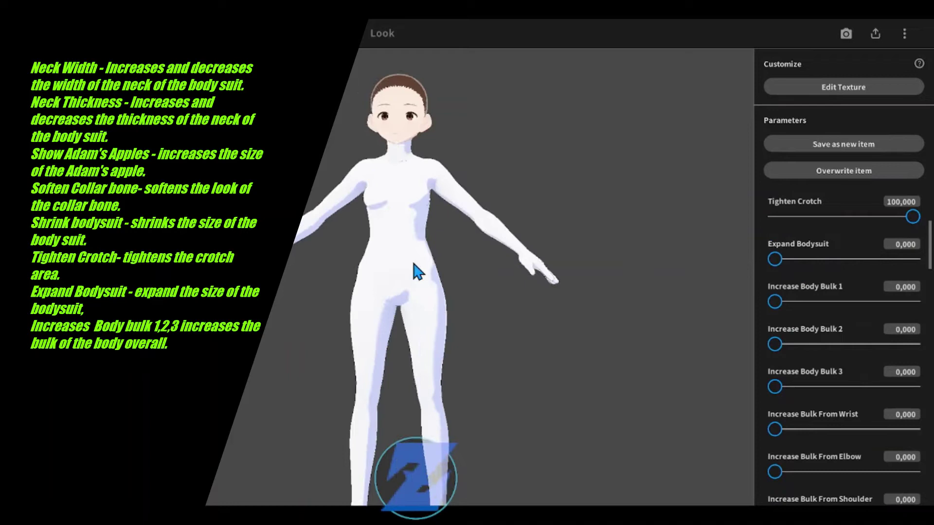
pyautogui.moveTo(803, 302); pyautogui.dragTo(726, 313)
pyautogui.moveTo(589, 424); pyautogui.dragTo(580, 377, button='middle')
pyautogui.moveTo(580, 377); pyautogui.dragTo(512, 375, button='right')
pyautogui.scroll(-1, 521, 375)
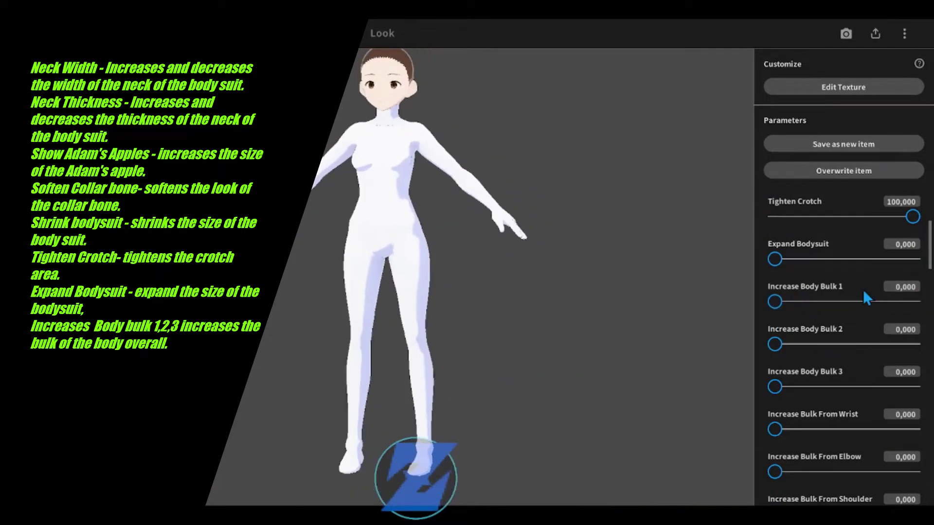
# Step: Set Increase Body Bulk 1, Increase Body Bulk 2 and Increase Body Bulk 3 each to 100
pyautogui.moveTo(775, 301); pyautogui.dragTo(911, 302)
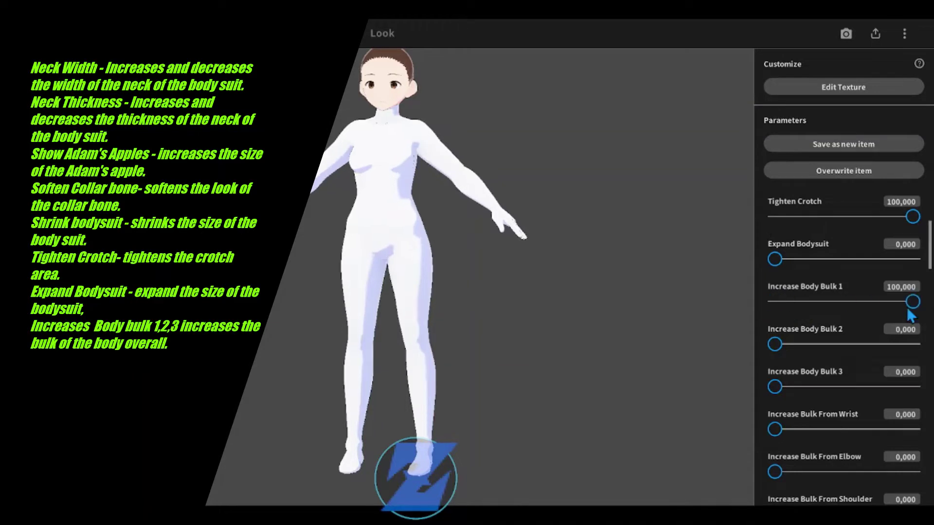
pyautogui.moveTo(690, 295); pyautogui.dragTo(509, 203, button='right')
pyautogui.moveTo(775, 344); pyautogui.dragTo(912, 344)
pyautogui.moveTo(380, 290); pyautogui.dragTo(352, 221, button='middle')
pyautogui.scroll(-3, 352, 221)
pyautogui.moveTo(352, 221)
pyautogui.mouseDown(button='right')
pyautogui.moveTo(256, 226)
pyautogui.moveTo(355, 221)
pyautogui.mouseUp(button='right')
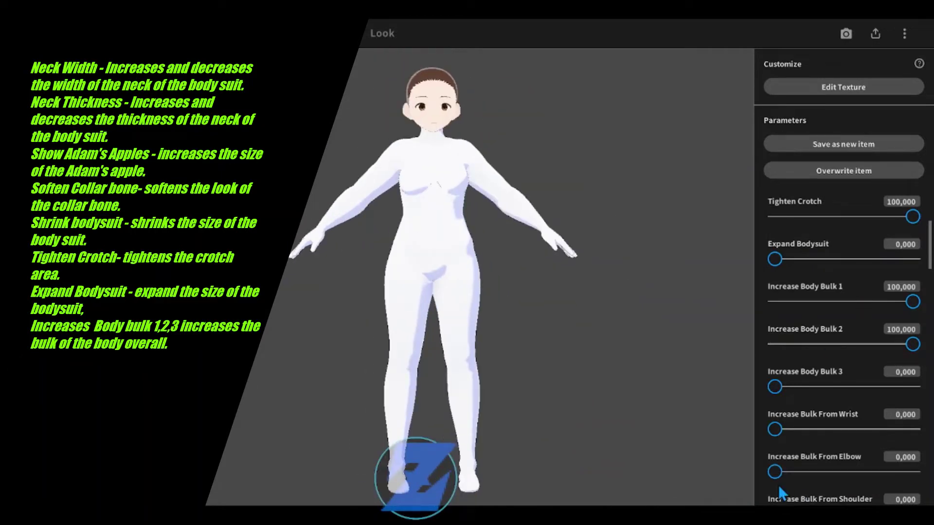
pyautogui.moveTo(774, 387); pyautogui.dragTo(913, 387)
pyautogui.moveTo(640, 291); pyautogui.dragTo(601, 288, button='right')
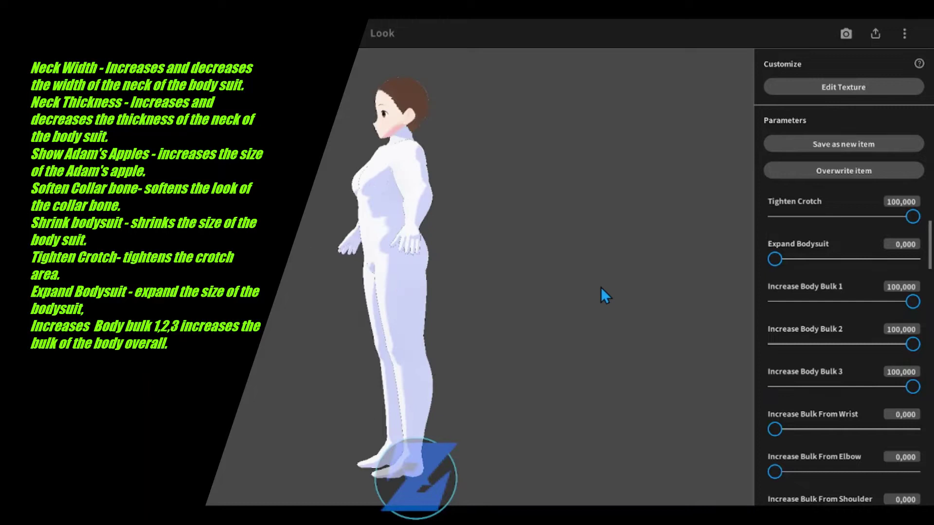
# Step: Return Increase Body Bulk 1, 2 and 3 and Tighten Crotch to 0
pyautogui.moveTo(913, 301); pyautogui.dragTo(775, 302)
pyautogui.moveTo(843, 344); pyautogui.dragTo(700, 347)
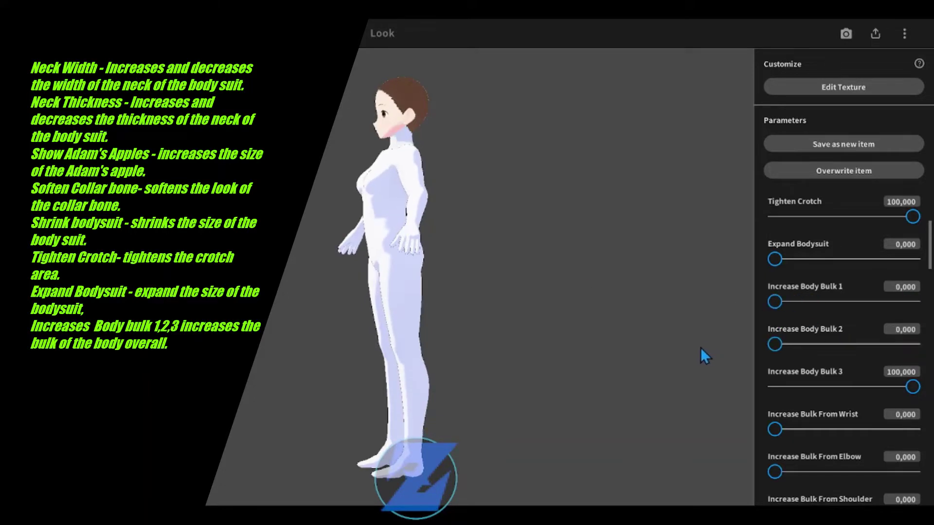
pyautogui.moveTo(912, 387); pyautogui.dragTo(775, 386)
pyautogui.moveTo(902, 219); pyautogui.dragTo(775, 217)
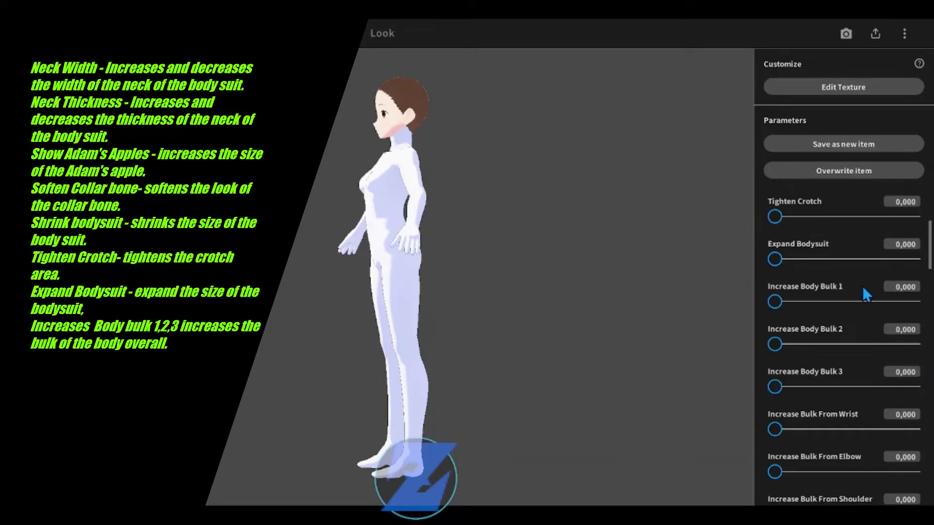
# Step: Try Increase Body Bulk 1, 2 and 3 at 100 with the model seen from the front, and return all three to 0
pyautogui.scroll(5, 837, 291)
pyautogui.moveTo(775, 387); pyautogui.dragTo(912, 357)
pyautogui.scroll(-6, 888, 292)
pyautogui.moveTo(775, 313); pyautogui.dragTo(932, 319)
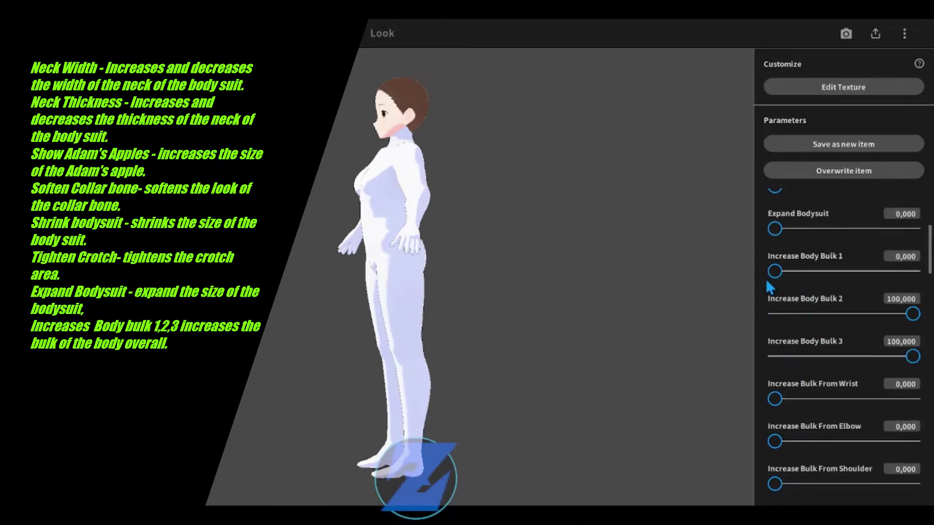
pyautogui.moveTo(773, 275); pyautogui.dragTo(924, 277)
pyautogui.moveTo(507, 322); pyautogui.dragTo(541, 317, button='right')
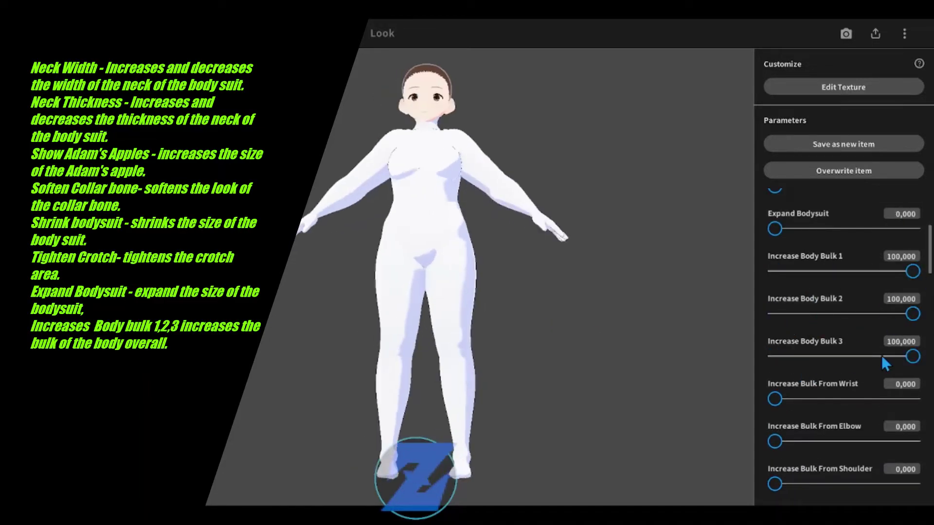
pyautogui.moveTo(912, 356); pyautogui.dragTo(775, 357)
pyautogui.moveTo(912, 314); pyautogui.dragTo(775, 313)
pyautogui.moveTo(912, 271); pyautogui.dragTo(775, 271)
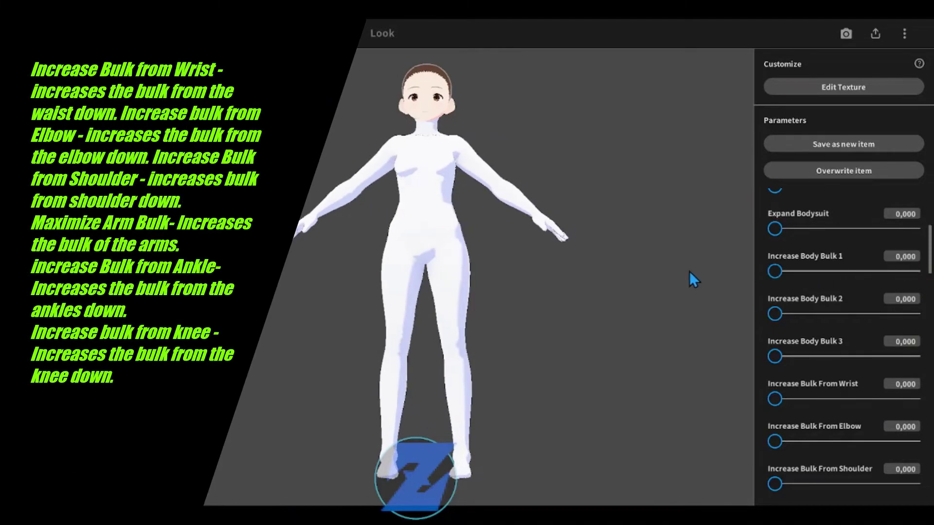
# Step: Try Increase Bulk From Wrist and Increase Bulk From Elbow at 100 one after the other, returning each to 0
pyautogui.moveTo(775, 400); pyautogui.dragTo(912, 399)
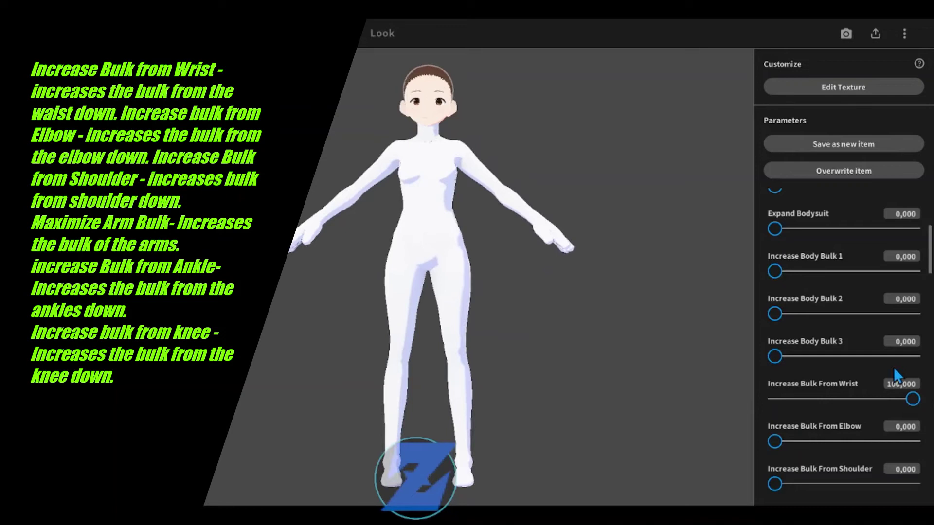
pyautogui.moveTo(911, 399); pyautogui.dragTo(749, 398)
pyautogui.moveTo(774, 442); pyautogui.dragTo(914, 441)
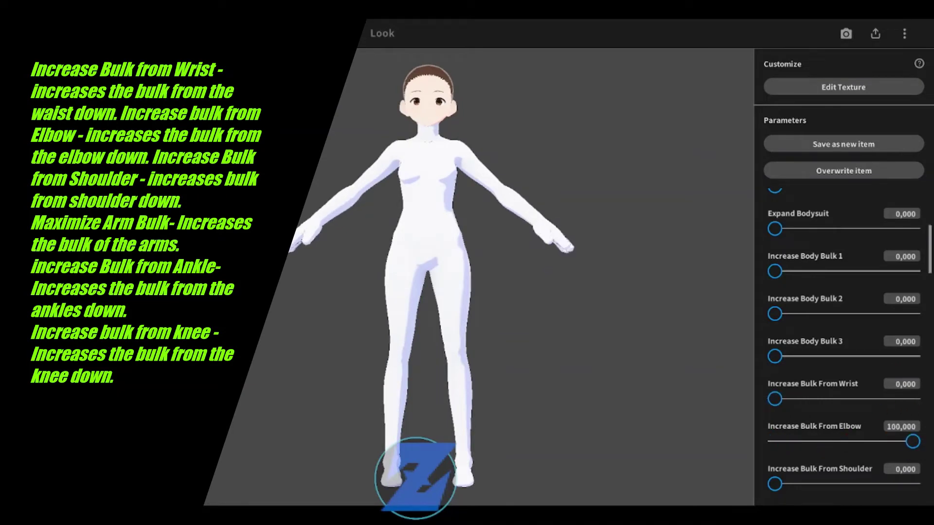
pyautogui.scroll(-1, 855, 374)
pyautogui.moveTo(900, 388); pyautogui.dragTo(715, 381)
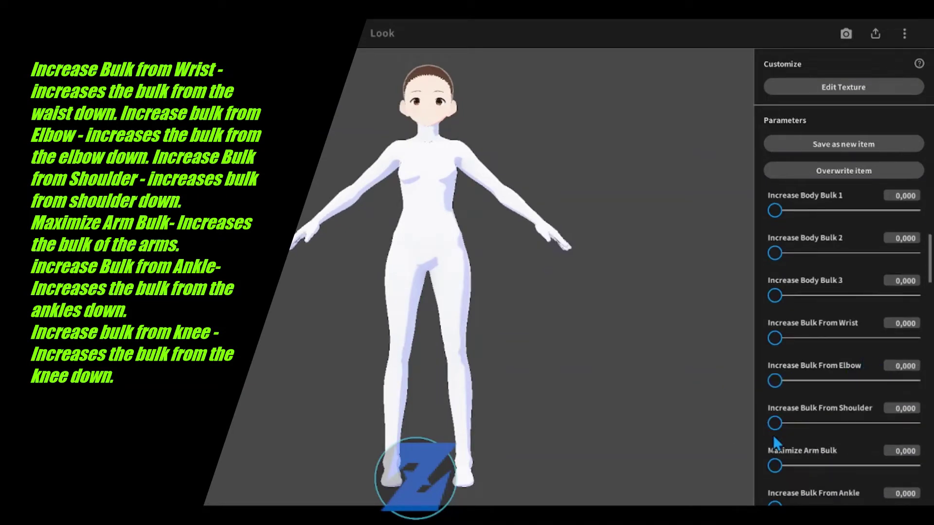
# Step: Try Increase Bulk From Shoulder at 100 and the Maximize Arm Bulk slider, returning both to 0
pyautogui.moveTo(775, 423); pyautogui.dragTo(914, 423)
pyautogui.scroll(-2, 902, 345)
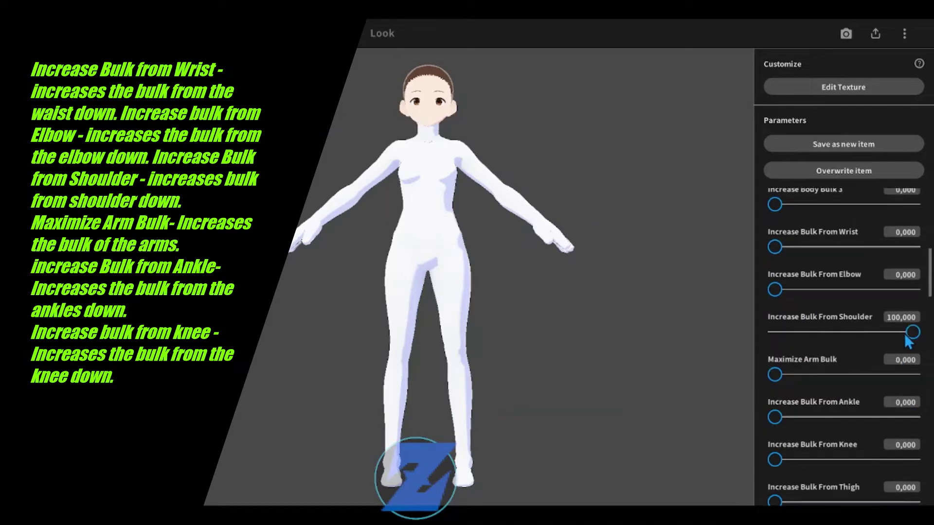
pyautogui.moveTo(912, 331); pyautogui.dragTo(724, 322)
pyautogui.moveTo(795, 376); pyautogui.dragTo(696, 368)
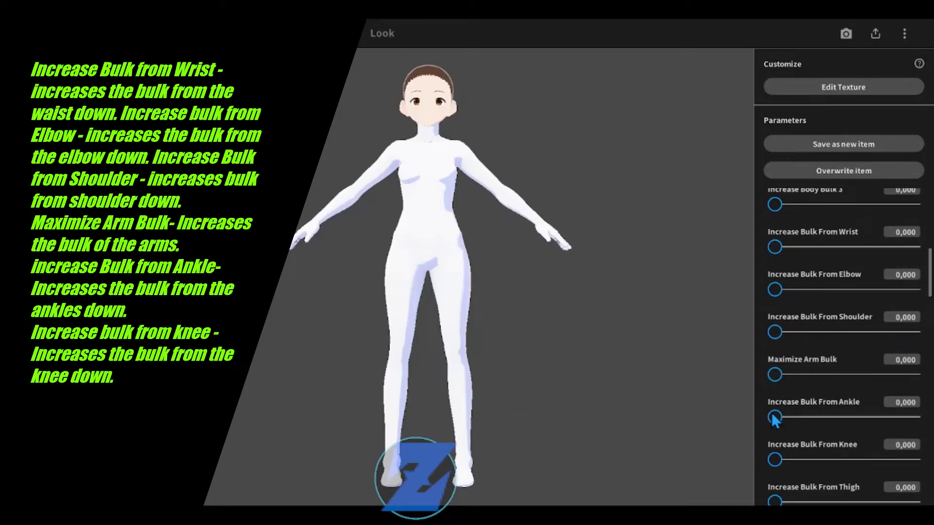
# Step: Try Increase Bulk From Ankle at 100, check the feet and legs from the side, and return it to 0
pyautogui.moveTo(775, 417)
pyautogui.mouseDown()
pyautogui.moveTo(914, 417)
pyautogui.moveTo(772, 418)
pyautogui.mouseUp()
pyautogui.scroll(-2, 789, 360)
pyautogui.moveTo(775, 326); pyautogui.dragTo(915, 326)
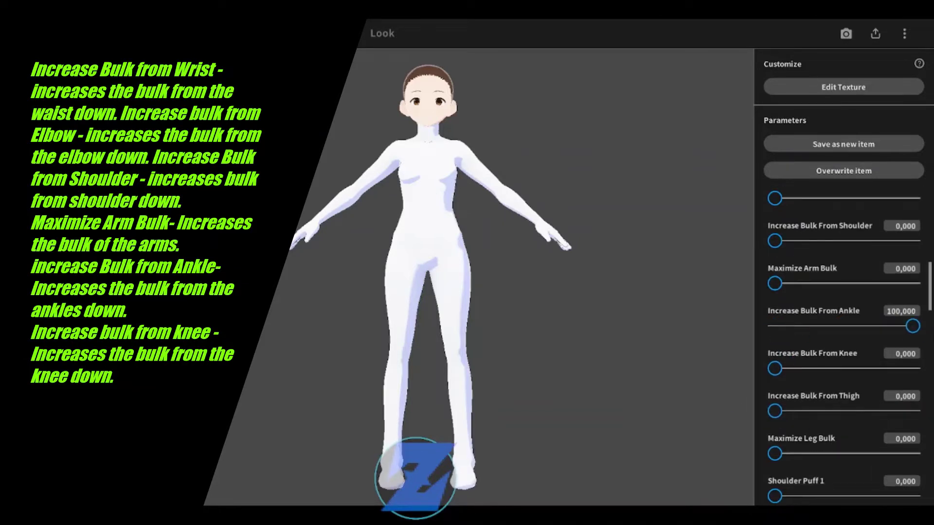
pyautogui.moveTo(632, 357); pyautogui.dragTo(443, 359, button='right')
pyautogui.moveTo(443, 359); pyautogui.dragTo(410, 302, button='middle')
pyautogui.scroll(3, 410, 355)
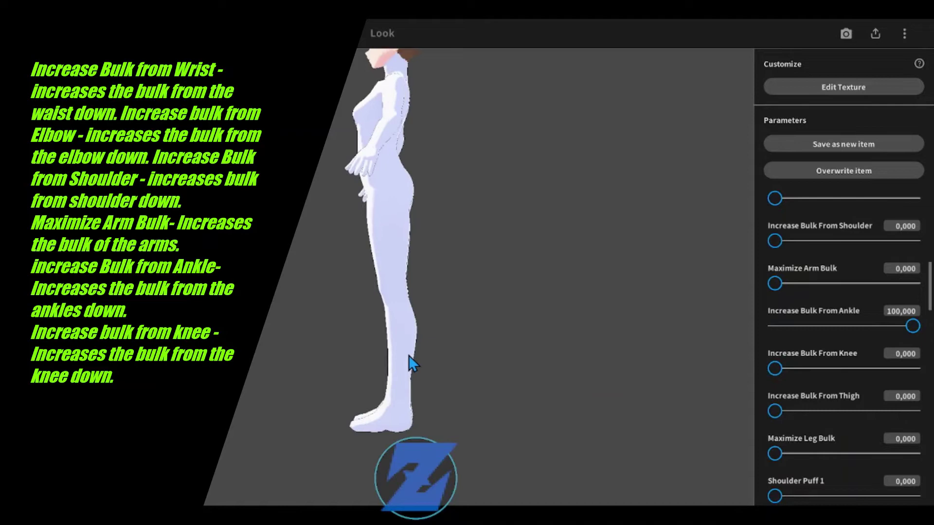
pyautogui.moveTo(912, 326); pyautogui.dragTo(775, 327)
# Step: Try Increase Bulk From Knee, then From Thigh and Maximize Leg Bulk at 100, checking the legs from the front and returning each to 0
pyautogui.moveTo(777, 366); pyautogui.dragTo(921, 419)
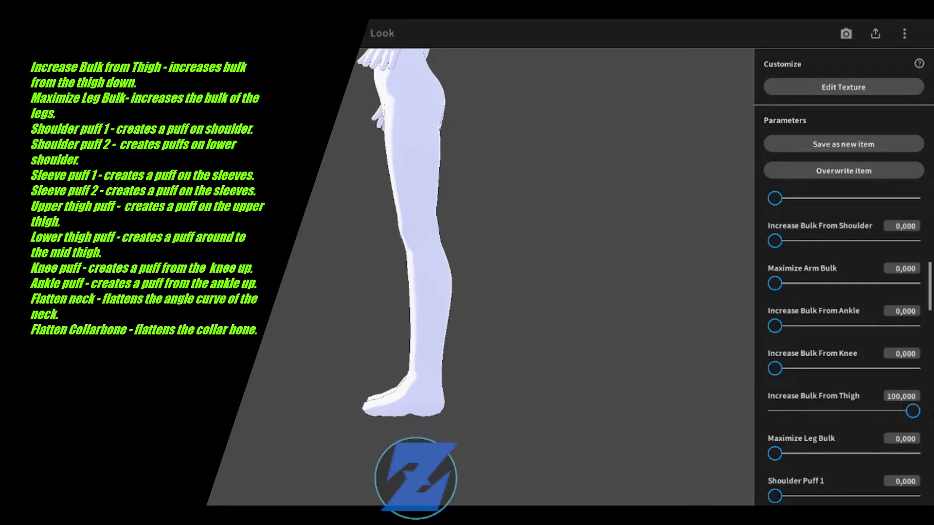
pyautogui.moveTo(458, 400); pyautogui.dragTo(501, 398)
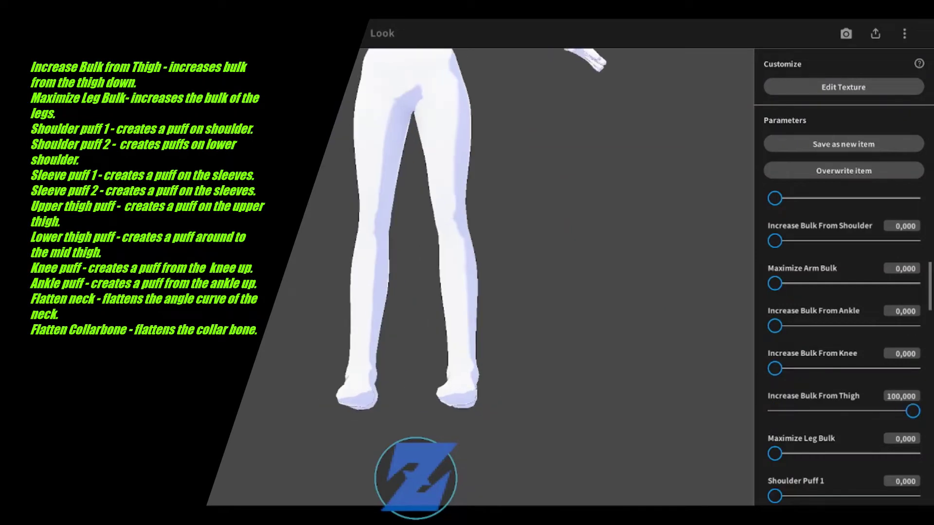
pyautogui.moveTo(912, 412)
pyautogui.mouseDown()
pyautogui.moveTo(743, 419)
pyautogui.moveTo(912, 393)
pyautogui.mouseUp()
pyautogui.scroll(-2, 822, 394)
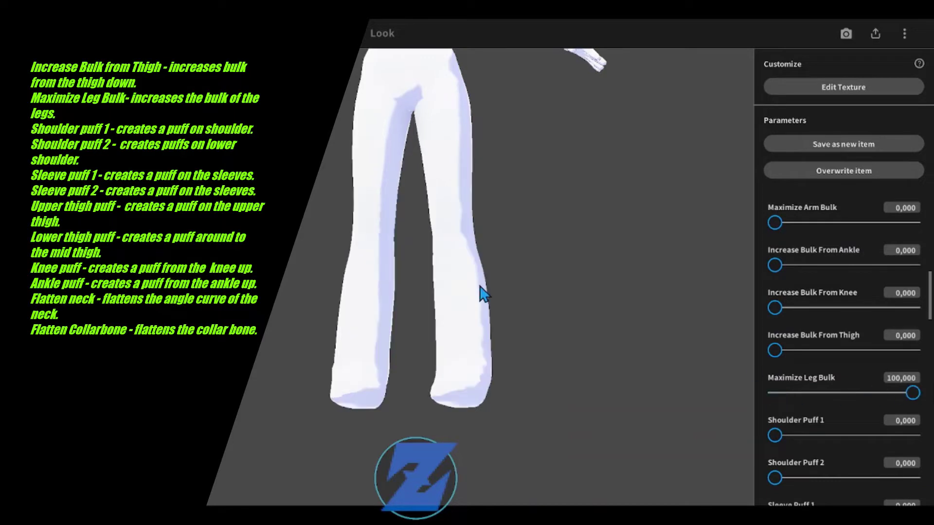
pyautogui.moveTo(479, 304); pyautogui.dragTo(489, 330)
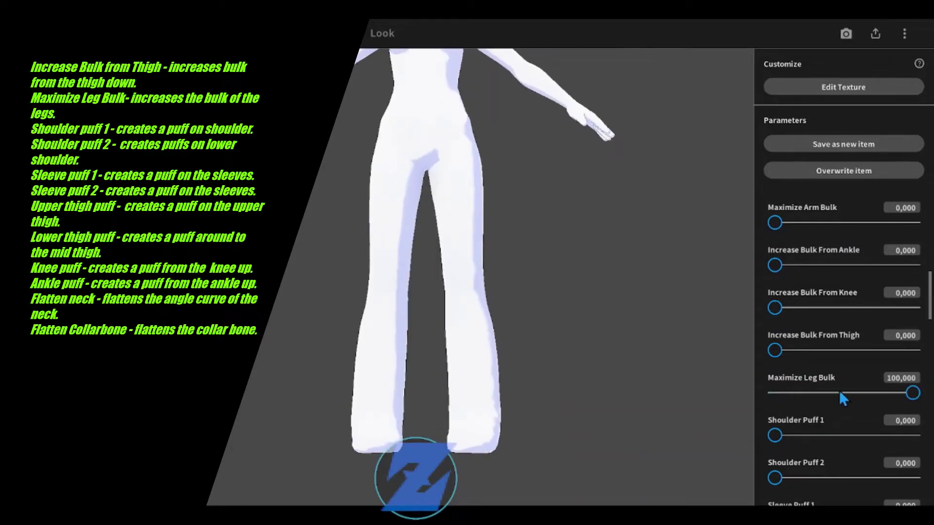
pyautogui.moveTo(839, 393); pyautogui.dragTo(724, 393)
# Step: Try Shoulder Puff 1 at 100, check the shoulders, and return it to 0
pyautogui.moveTo(783, 436); pyautogui.dragTo(913, 436)
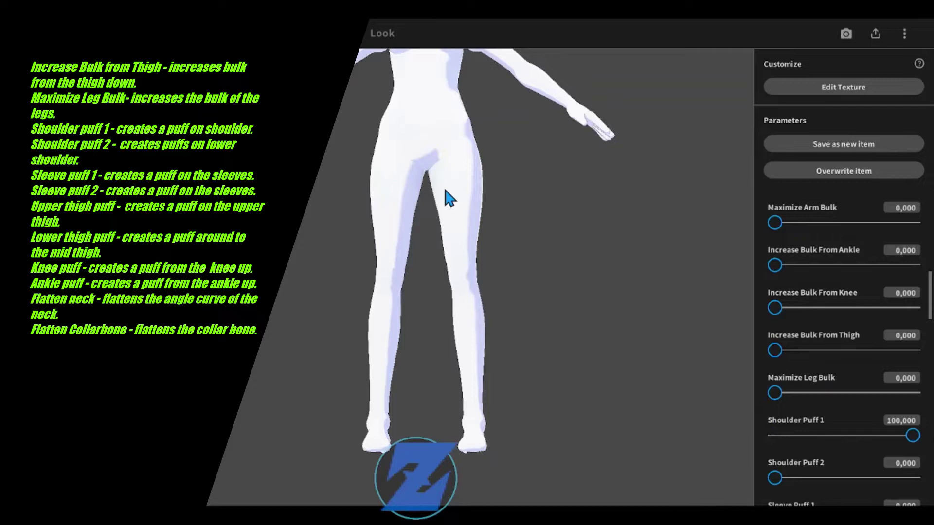
pyautogui.moveTo(444, 186); pyautogui.dragTo(391, 219)
pyautogui.scroll(-1, 868, 341)
pyautogui.scroll(-1, 869, 343)
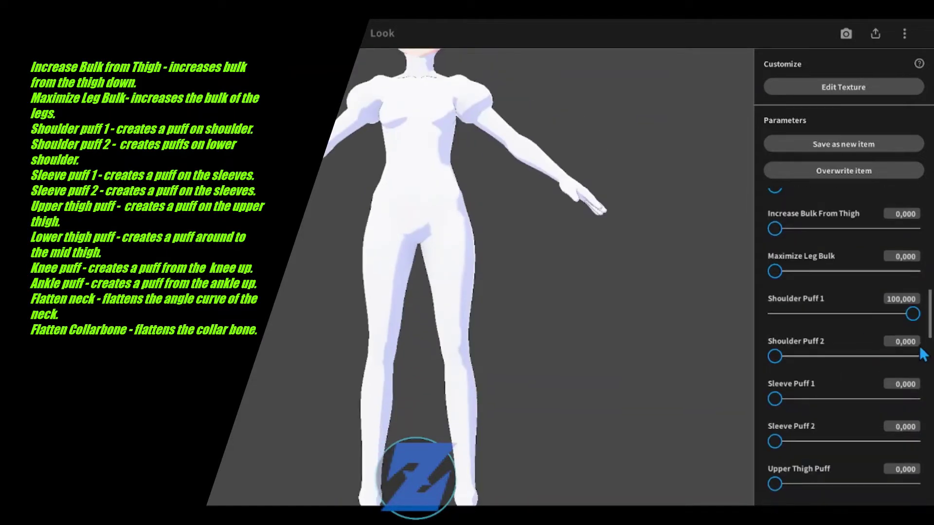
pyautogui.moveTo(903, 316); pyautogui.dragTo(749, 314)
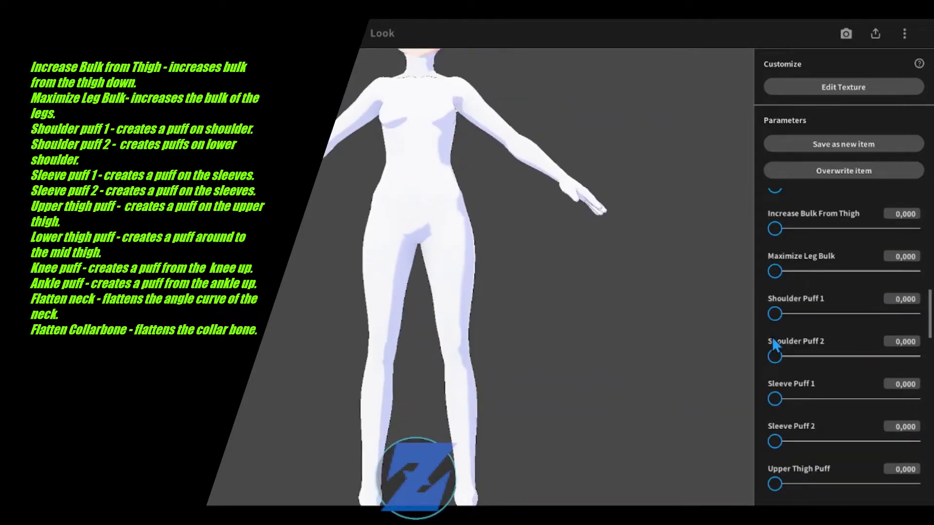
# Step: Try the Shoulder Puff 2, Sleeve Puff 1 and Sleeve Puff 2 sliders and return each to 0
pyautogui.moveTo(775, 356); pyautogui.dragTo(753, 357)
pyautogui.moveTo(776, 397); pyautogui.dragTo(700, 409)
pyautogui.scroll(-3, 827, 409)
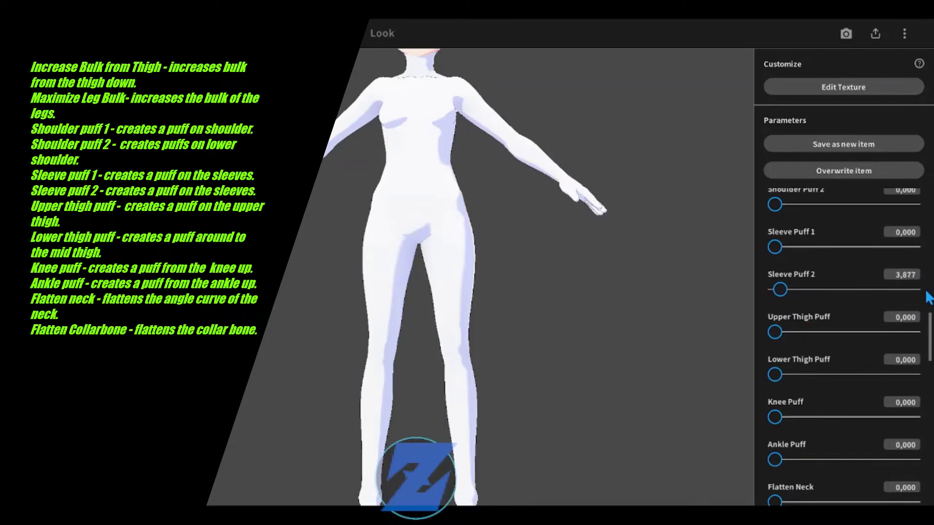
pyautogui.moveTo(926, 298); pyautogui.dragTo(710, 315)
# Step: Try the Upper Thigh Puff, Lower Thigh Puff, Knee Puff and Ankle Puff sliders and return each to 0
pyautogui.moveTo(817, 339); pyautogui.dragTo(723, 339)
pyautogui.moveTo(776, 374); pyautogui.dragTo(723, 383)
pyautogui.moveTo(775, 418)
pyautogui.mouseDown()
pyautogui.moveTo(924, 416)
pyautogui.moveTo(761, 413)
pyautogui.mouseUp()
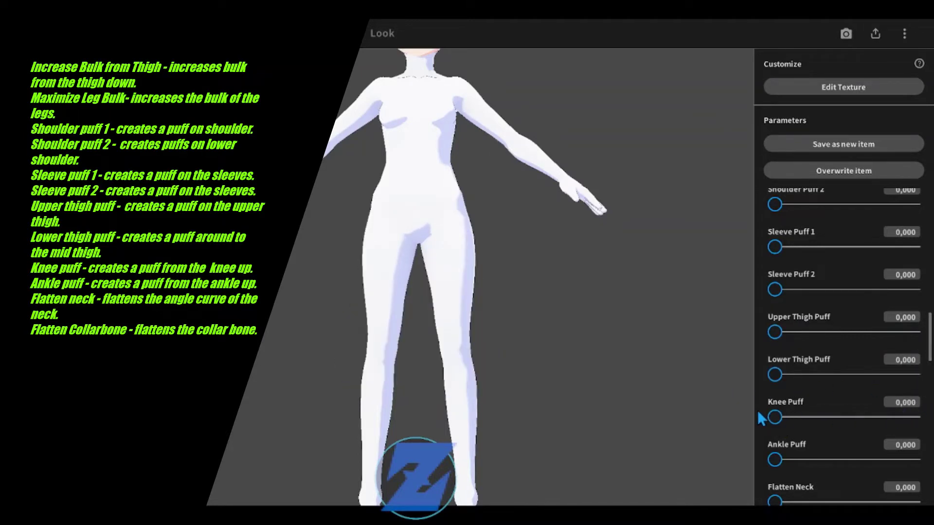
pyautogui.moveTo(898, 460); pyautogui.dragTo(725, 455)
# Step: Try Flatten Neck and Flatten Collarbone at 100 in a close-up of the neck, returning each to 0
pyautogui.scroll(-2, 827, 392)
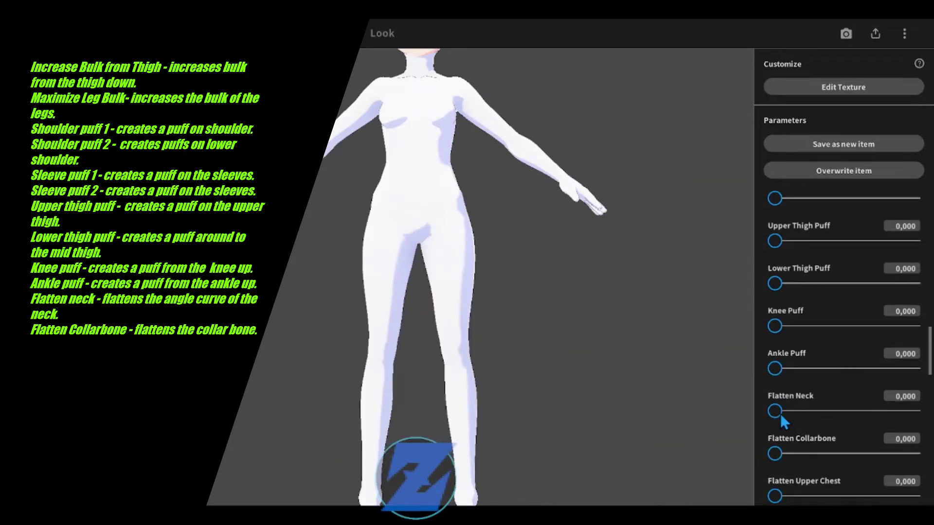
pyautogui.moveTo(780, 413); pyautogui.dragTo(913, 412)
pyautogui.moveTo(511, 219); pyautogui.dragTo(494, 282, button='middle')
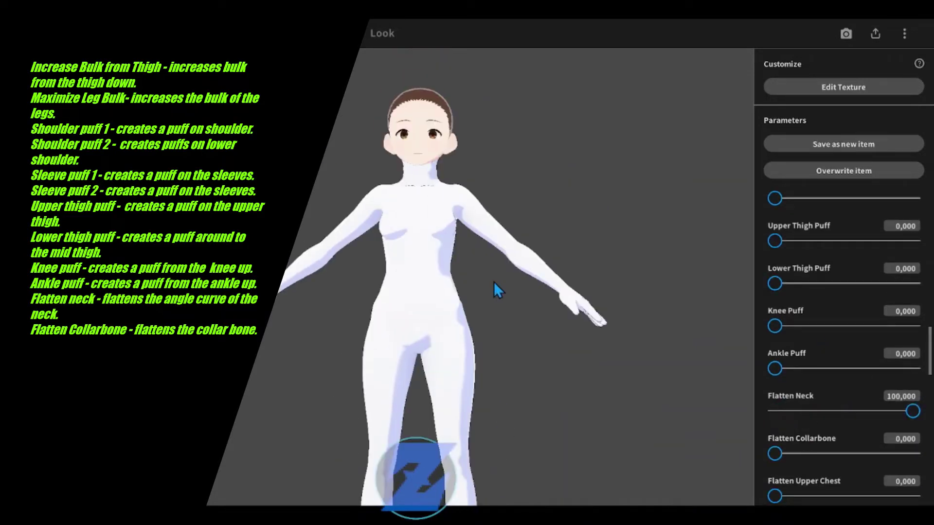
pyautogui.scroll(3, 419, 121)
pyautogui.moveTo(406, 151); pyautogui.dragTo(426, 215, button='middle')
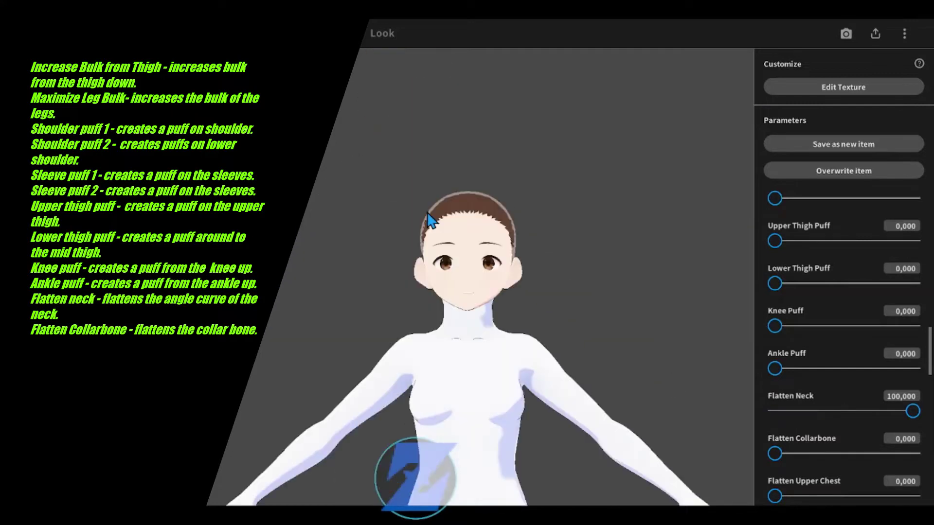
pyautogui.scroll(3, 426, 216)
pyautogui.moveTo(856, 418); pyautogui.dragTo(717, 416)
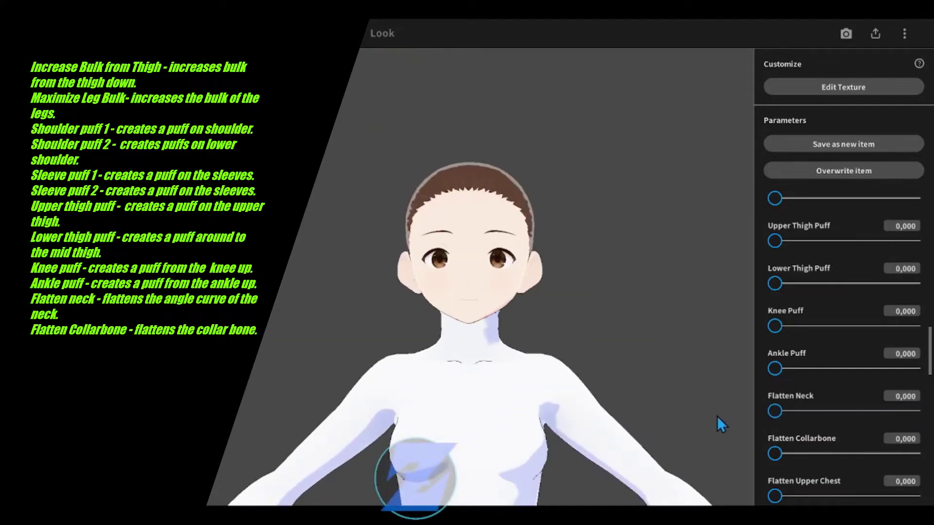
pyautogui.moveTo(774, 455); pyautogui.dragTo(911, 454)
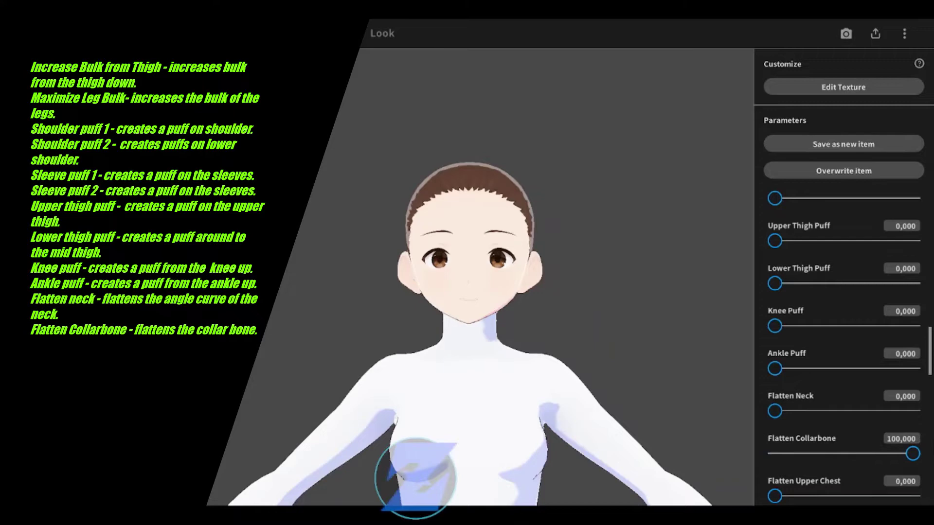
pyautogui.moveTo(854, 454); pyautogui.dragTo(735, 454)
# Step: Try Flatten Upper Chest at 100 from the side, plus Flatten Pectorals and Flatten Pectorals (Increase Chest), and return each to 0
pyautogui.scroll(-3, 822, 365)
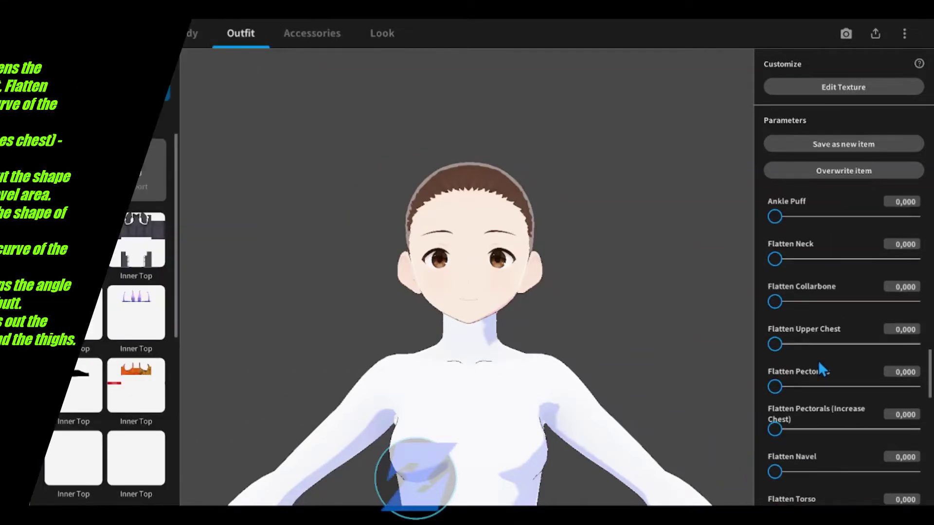
pyautogui.moveTo(784, 344); pyautogui.dragTo(912, 343)
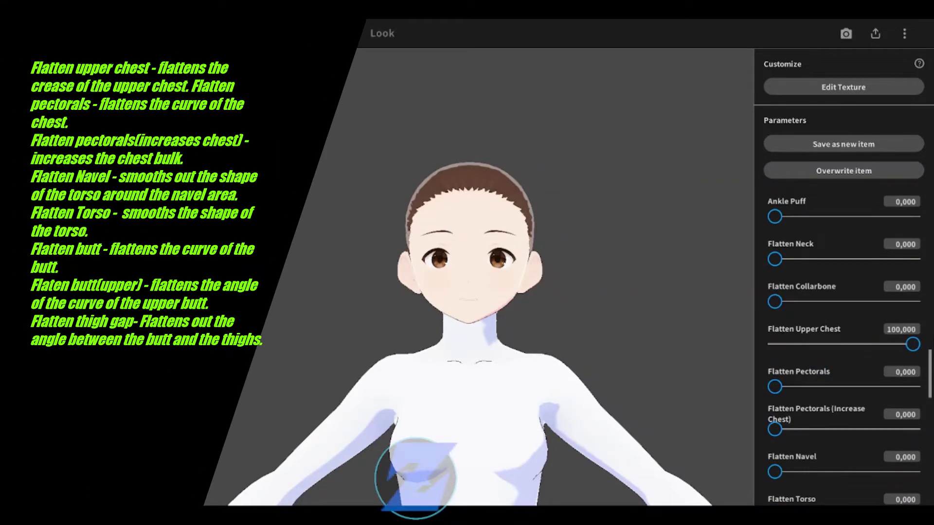
pyautogui.moveTo(581, 340); pyautogui.dragTo(501, 289, button='right')
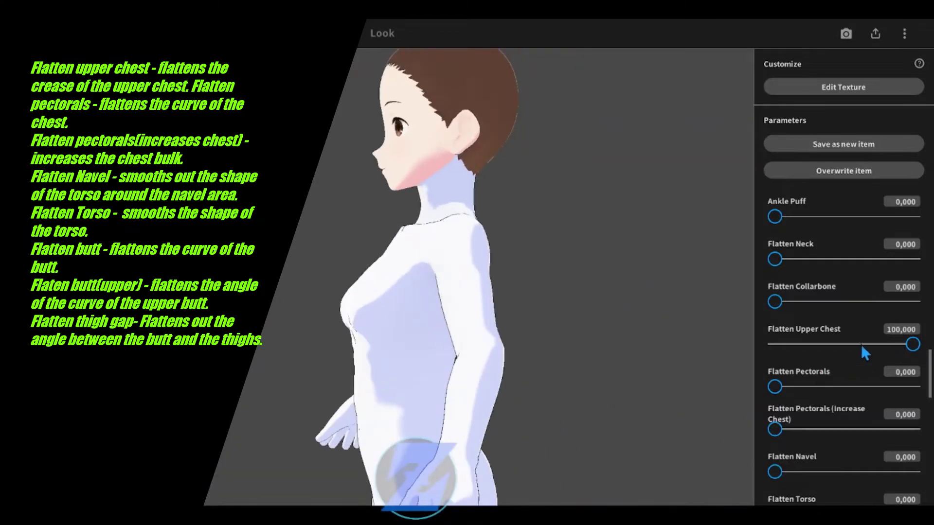
pyautogui.moveTo(861, 345); pyautogui.dragTo(686, 346)
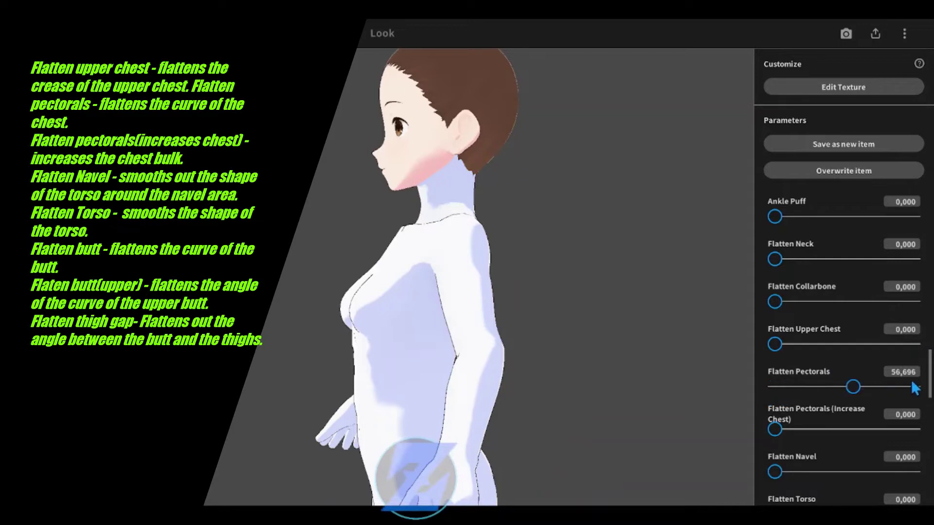
pyautogui.moveTo(915, 388); pyautogui.dragTo(912, 387)
pyautogui.moveTo(775, 430); pyautogui.dragTo(679, 431)
# Step: Try Flatten Navel at 100, check the torso from an angle, and return it to 0
pyautogui.moveTo(892, 472); pyautogui.dragTo(912, 472)
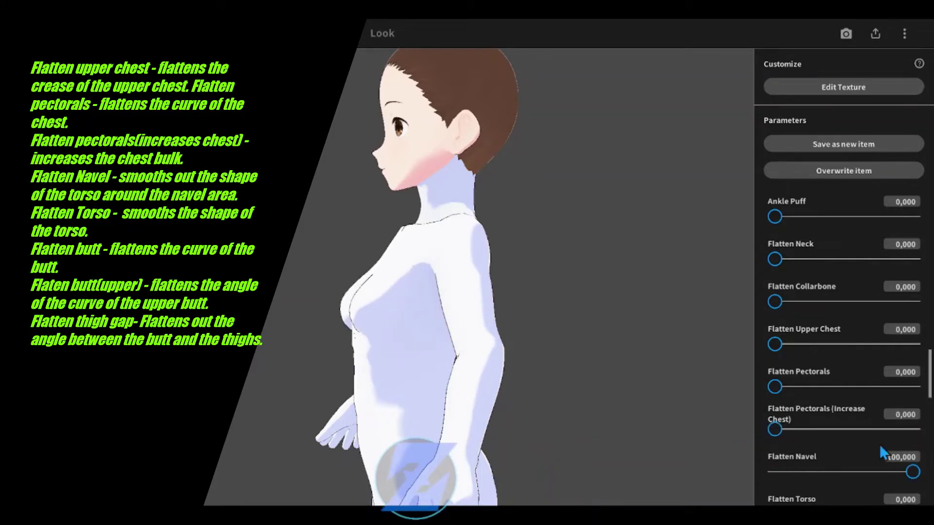
pyautogui.moveTo(312, 442); pyautogui.dragTo(386, 436, button='right')
pyautogui.moveTo(386, 435); pyautogui.dragTo(341, 403, button='middle')
pyautogui.moveTo(340, 402); pyautogui.dragTo(345, 403, button='right')
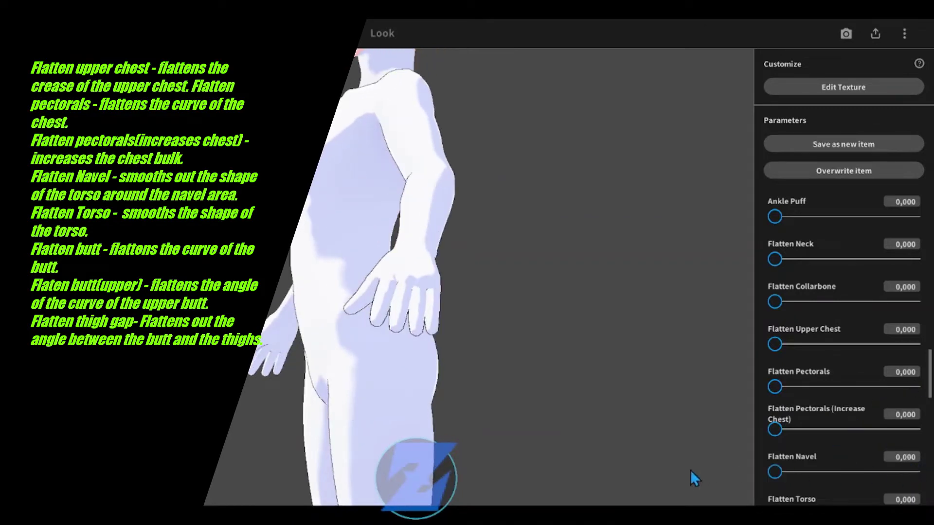
pyautogui.click(912, 472)
pyautogui.moveTo(912, 471); pyautogui.dragTo(726, 457)
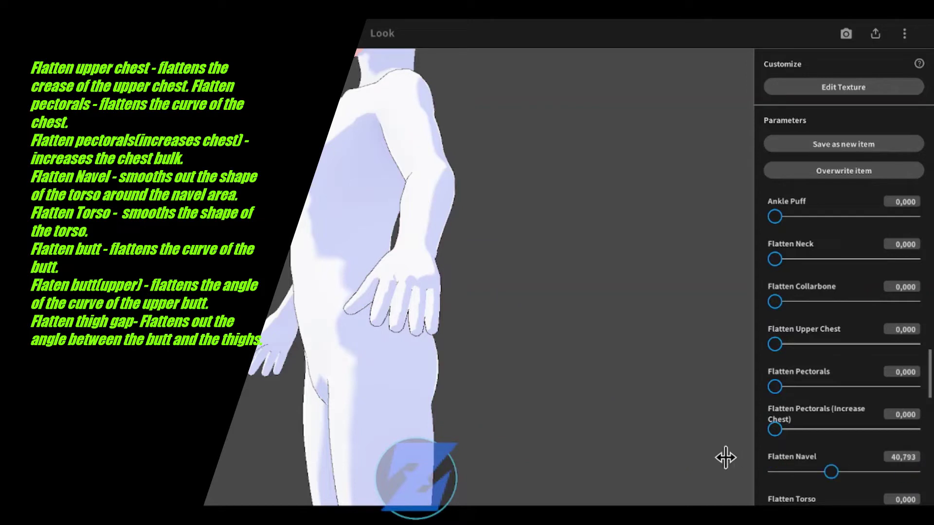
# Step: Try Flatten Torso and return it to 0, and set Flatten Butt to 100, checking the model from behind at an angle
pyautogui.scroll(-3, 871, 428)
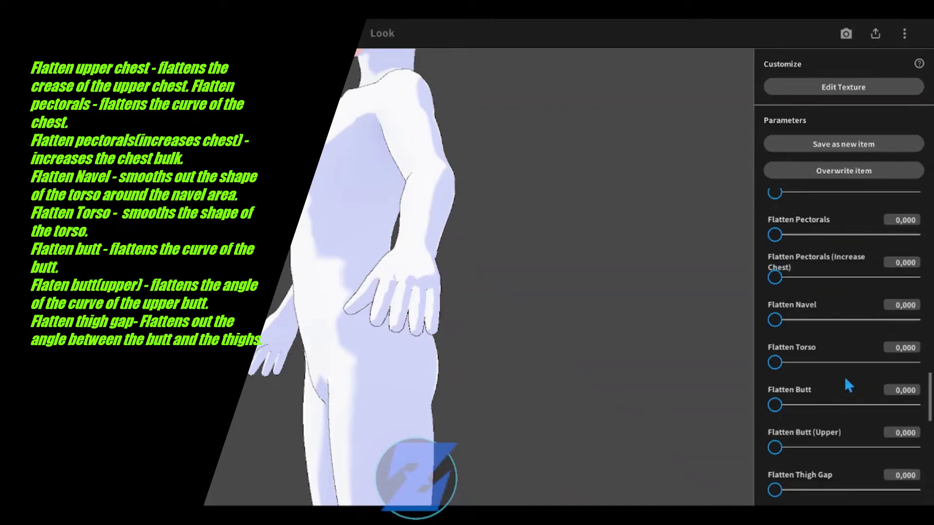
pyautogui.moveTo(790, 363); pyautogui.dragTo(674, 369)
pyautogui.moveTo(896, 407); pyautogui.dragTo(918, 404)
pyautogui.moveTo(487, 391); pyautogui.dragTo(541, 370, button='right')
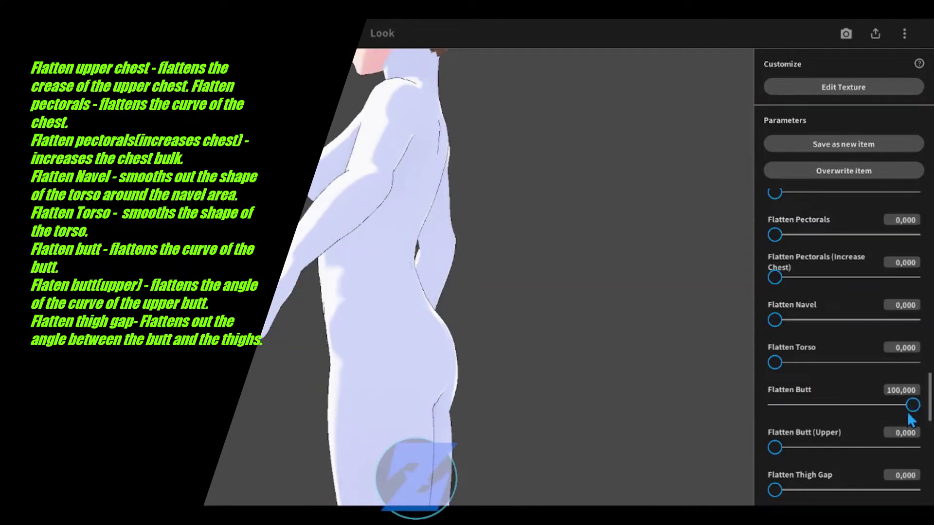
# Step: Return Flatten Butt to 0, then try Flatten Butt (Upper) at 100 from several angles and return it to 0
pyautogui.moveTo(908, 411); pyautogui.dragTo(671, 406)
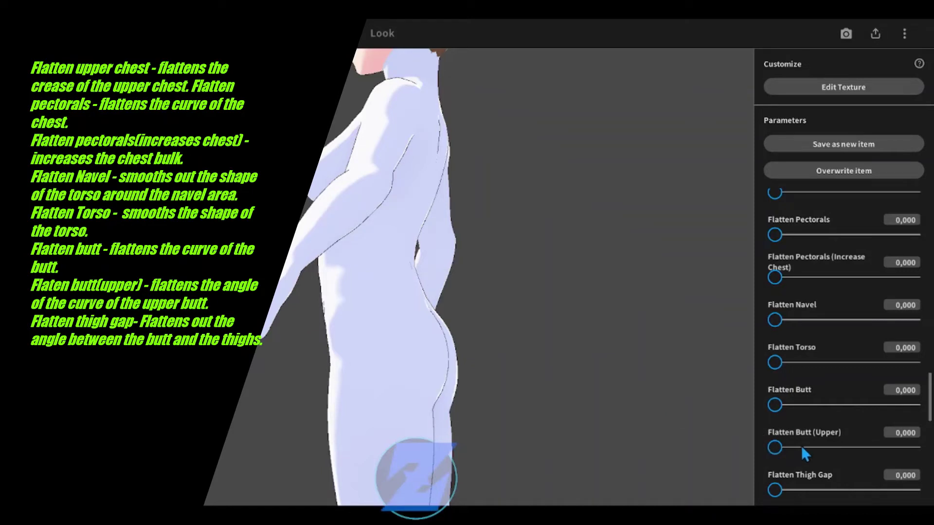
pyautogui.moveTo(801, 446); pyautogui.dragTo(734, 443)
pyautogui.scroll(-2, 845, 399)
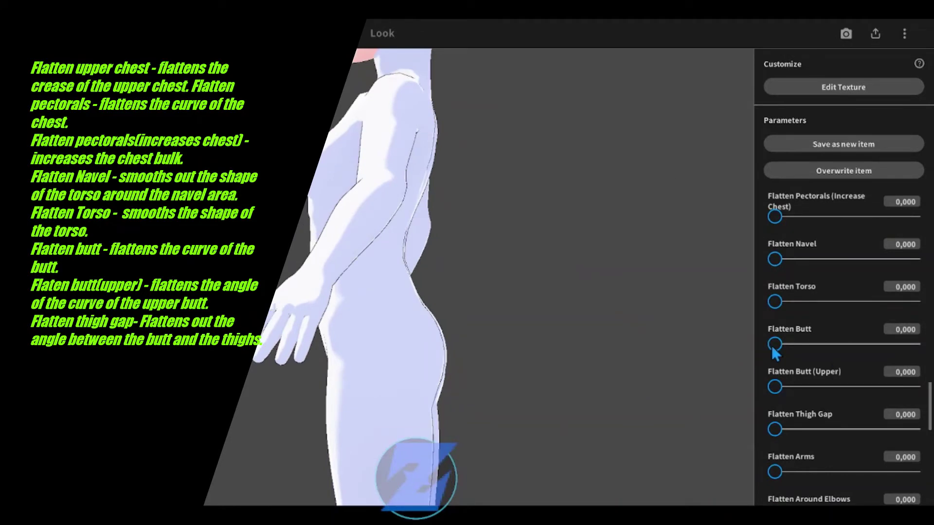
pyautogui.moveTo(773, 346); pyautogui.dragTo(773, 370)
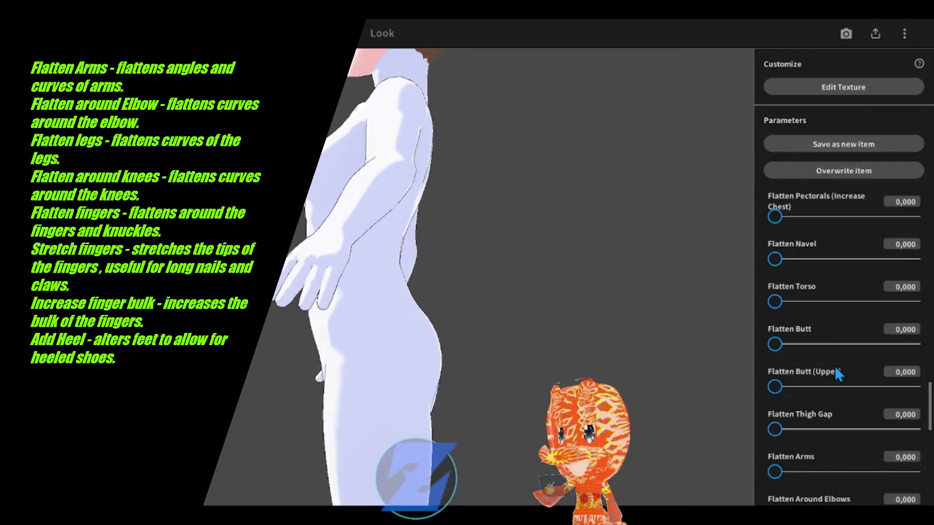
pyautogui.scroll(-1, 838, 375)
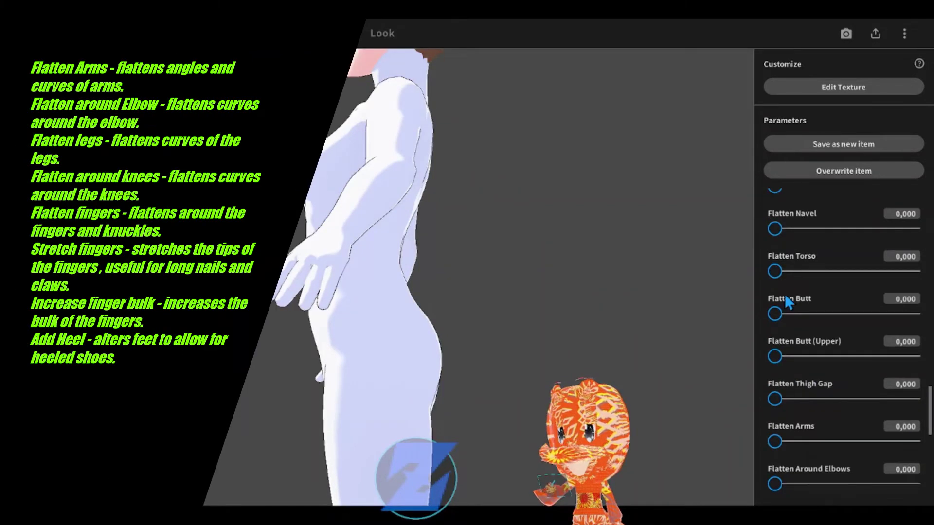
pyautogui.moveTo(774, 356); pyautogui.dragTo(913, 356)
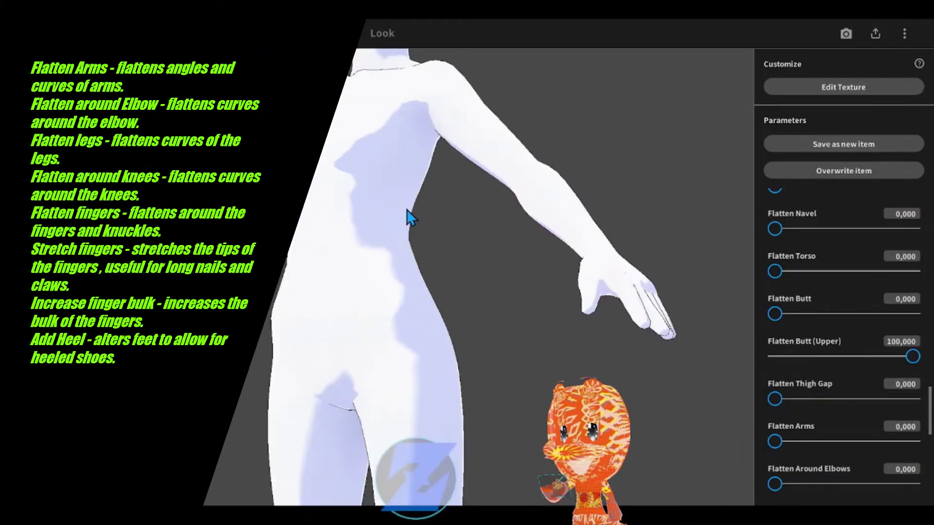
pyautogui.moveTo(407, 209); pyautogui.dragTo(416, 213, button='right')
pyautogui.moveTo(912, 357); pyautogui.dragTo(722, 351)
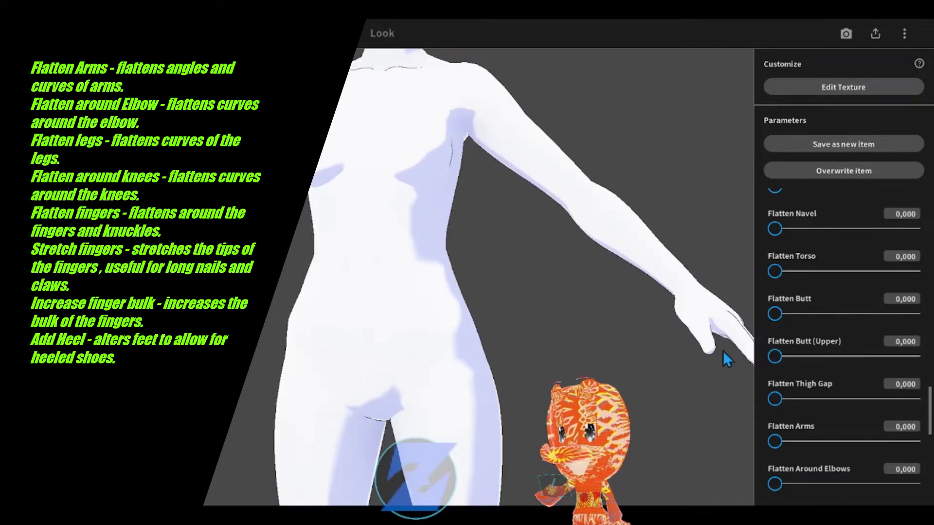
# Step: Try Flatten Thigh Gap, and Flatten Arms at 100, returning each to 0
pyautogui.scroll(-2, 497, 219)
pyautogui.moveTo(808, 402); pyautogui.dragTo(749, 397)
pyautogui.moveTo(775, 442); pyautogui.dragTo(927, 442)
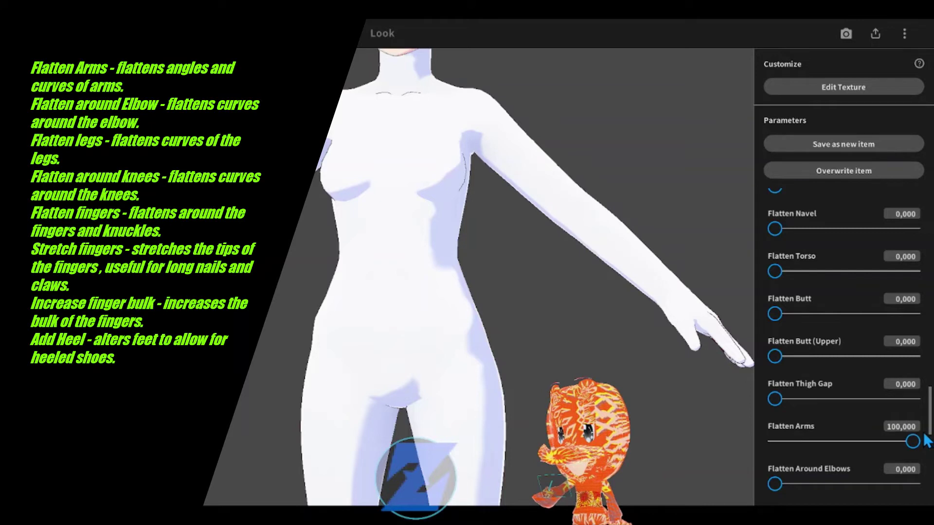
pyautogui.scroll(-4, 868, 372)
pyautogui.moveTo(912, 260); pyautogui.dragTo(720, 293)
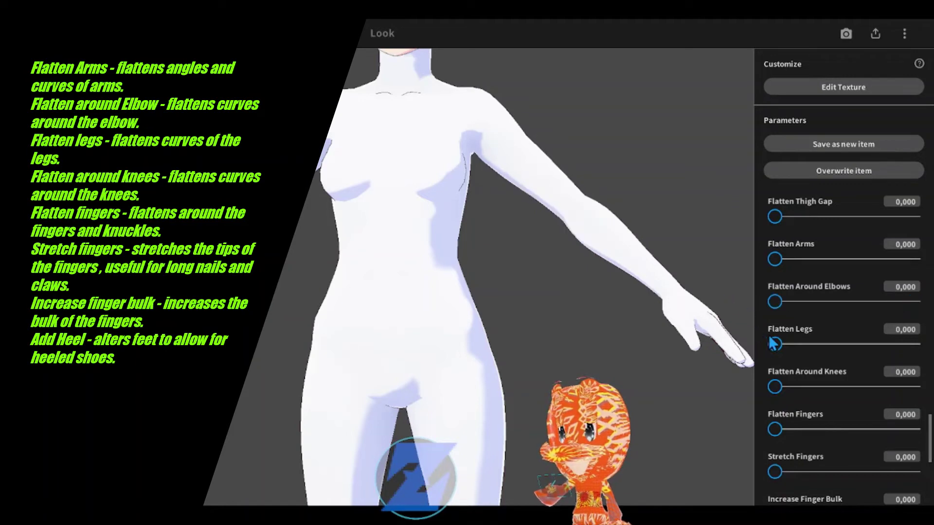
# Step: Try Flatten Legs and Flatten Around Knees at 100 with the legs in view, returning each to 0
pyautogui.moveTo(849, 336); pyautogui.dragTo(919, 340)
pyautogui.scroll(-3, 383, 283)
pyautogui.moveTo(354, 329); pyautogui.dragTo(363, 193, button='middle')
pyautogui.scroll(-2, 366, 201)
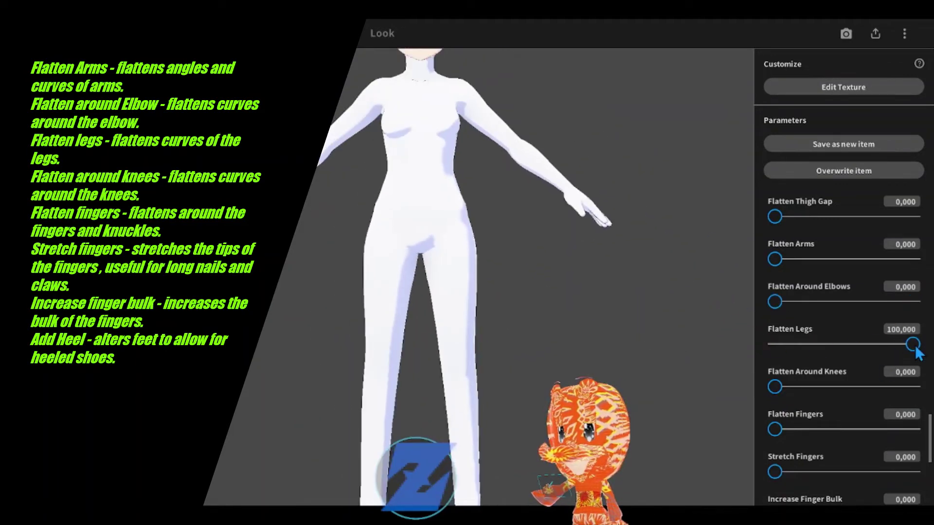
pyautogui.moveTo(913, 345)
pyautogui.mouseDown()
pyautogui.moveTo(749, 343)
pyautogui.moveTo(913, 326)
pyautogui.mouseUp()
pyautogui.scroll(-2, 816, 321)
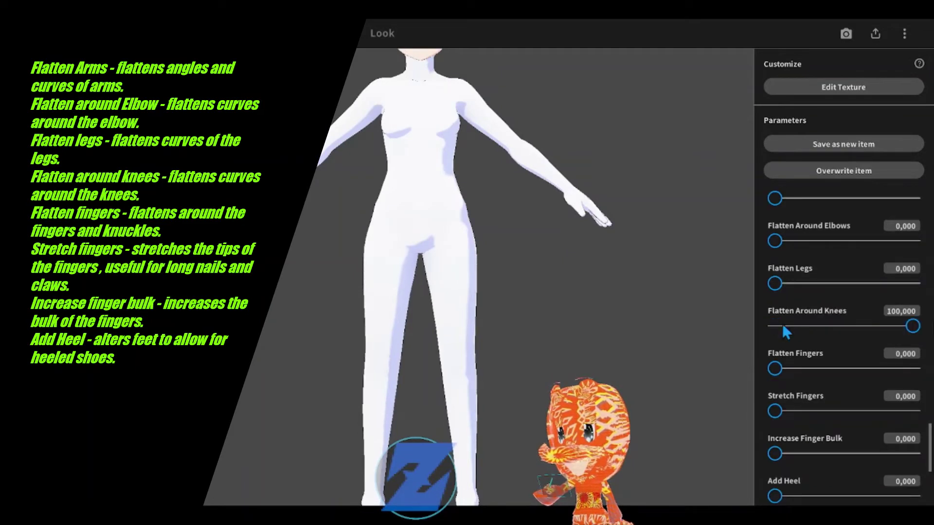
pyautogui.moveTo(783, 326); pyautogui.dragTo(770, 327)
# Step: Try Flatten Fingers while viewing the model's hand, and return it to 0
pyautogui.moveTo(908, 371); pyautogui.dragTo(744, 360)
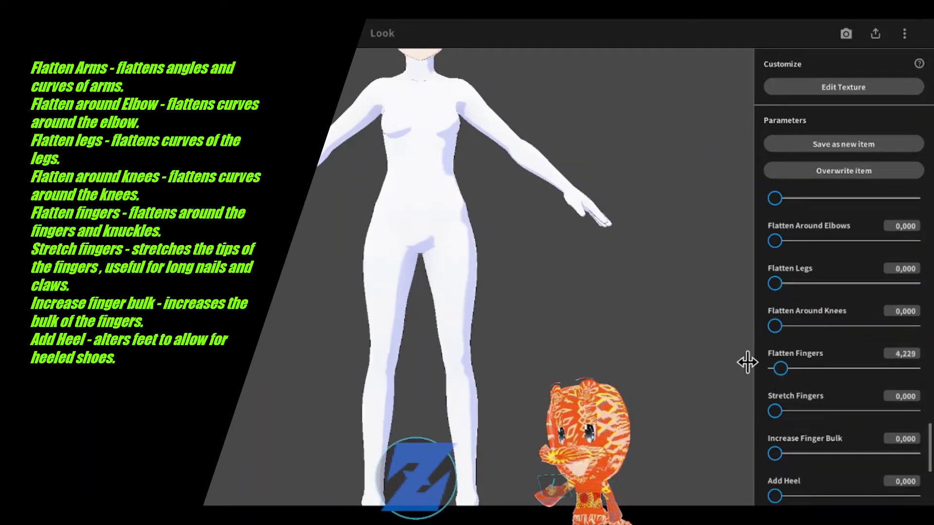
pyautogui.moveTo(744, 361); pyautogui.dragTo(439, 300, button='right')
pyautogui.scroll(2, 434, 255)
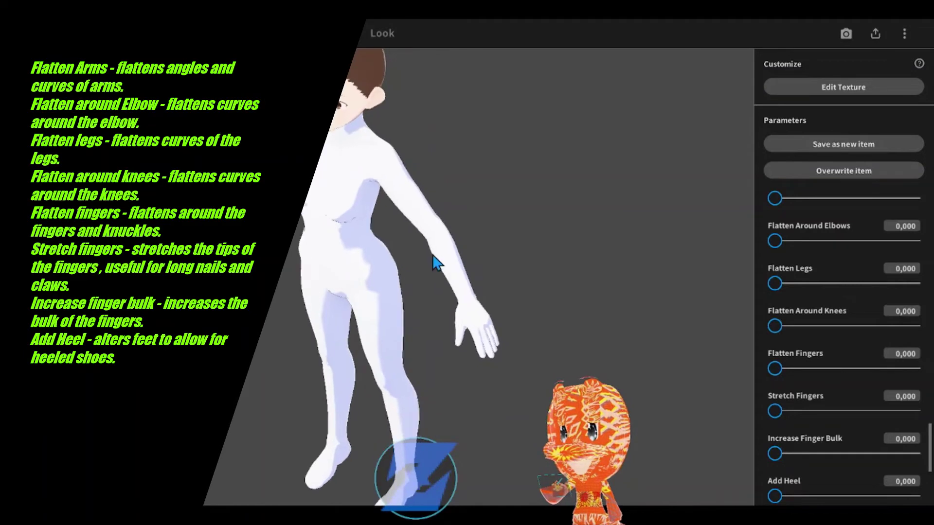
pyautogui.moveTo(433, 254); pyautogui.dragTo(367, 229, button='middle')
pyautogui.moveTo(870, 364); pyautogui.dragTo(759, 368)
pyautogui.scroll(4, 439, 276)
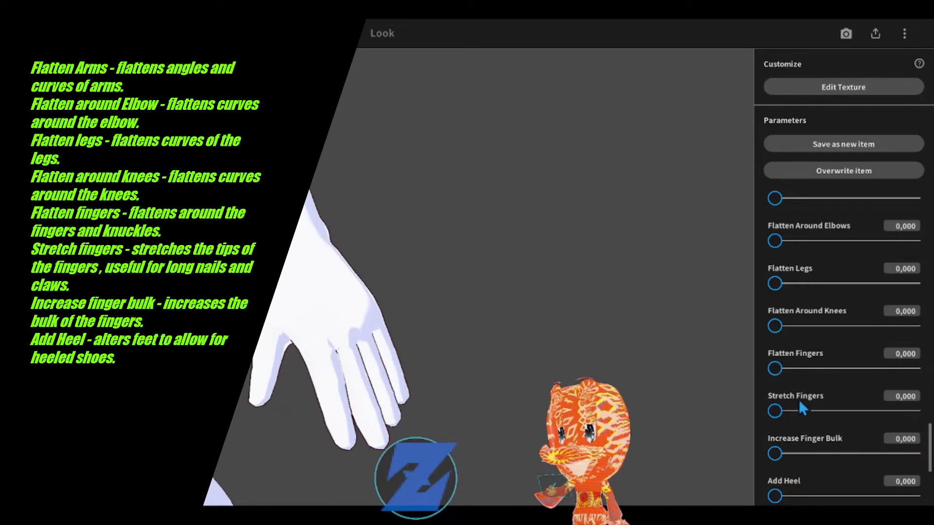
# Step: Try Stretch Fingers at 100 and Increase Finger Bulk in a close-up of the hand, returning each to 0
pyautogui.moveTo(777, 413); pyautogui.dragTo(912, 410)
pyautogui.moveTo(370, 233); pyautogui.dragTo(351, 167)
pyautogui.moveTo(912, 411); pyautogui.dragTo(762, 412)
pyautogui.scroll(-2, 841, 419)
pyautogui.moveTo(859, 395); pyautogui.dragTo(753, 395)
# Step: Try Add Heel at 100 in a side close-up of the feet, and return it to 0
pyautogui.moveTo(825, 440); pyautogui.dragTo(913, 435)
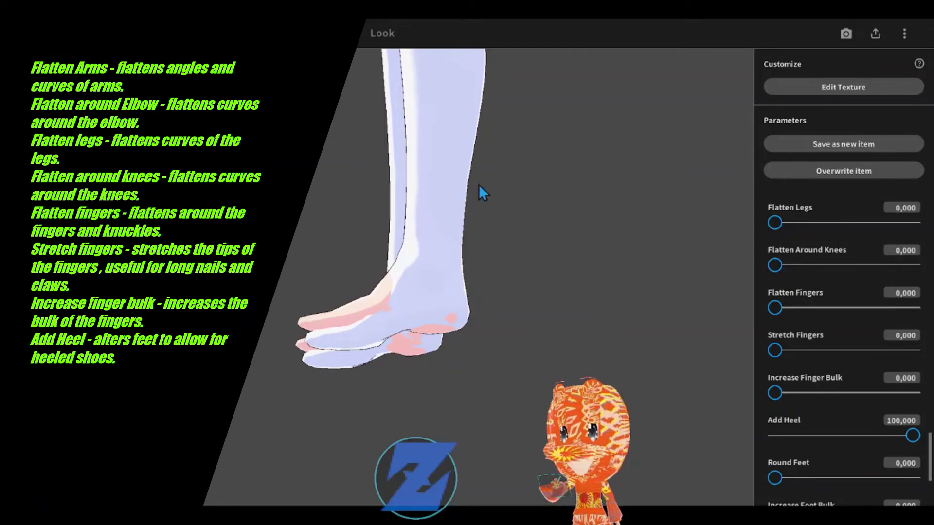
pyautogui.click(483, 193)
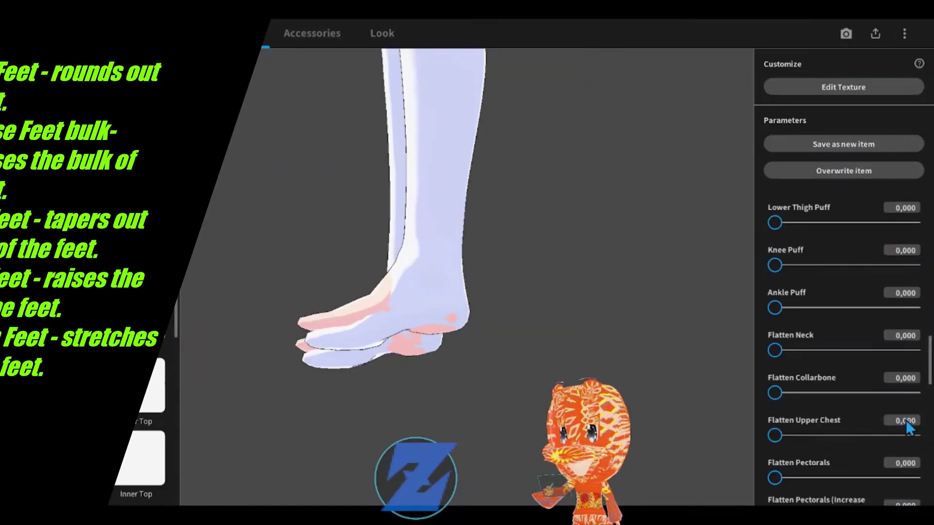
pyautogui.scroll(-15, 838, 389)
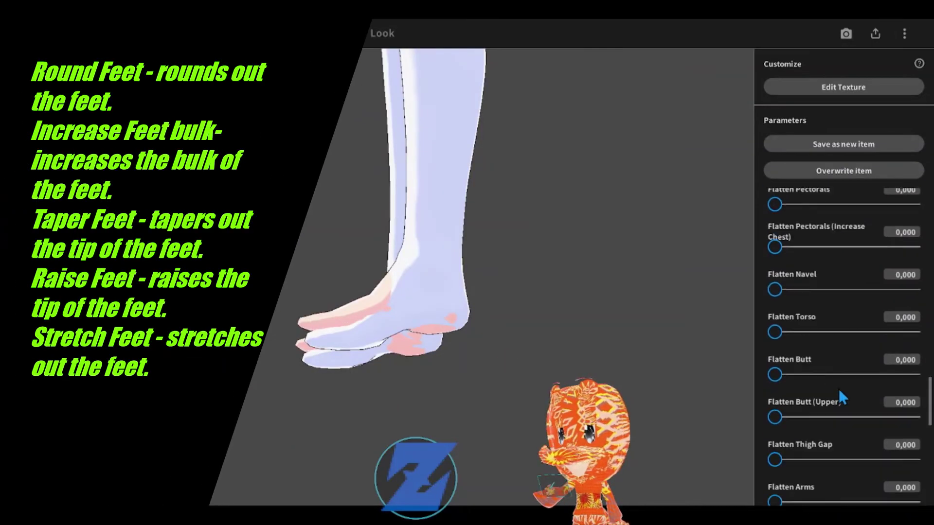
pyautogui.click(775, 404)
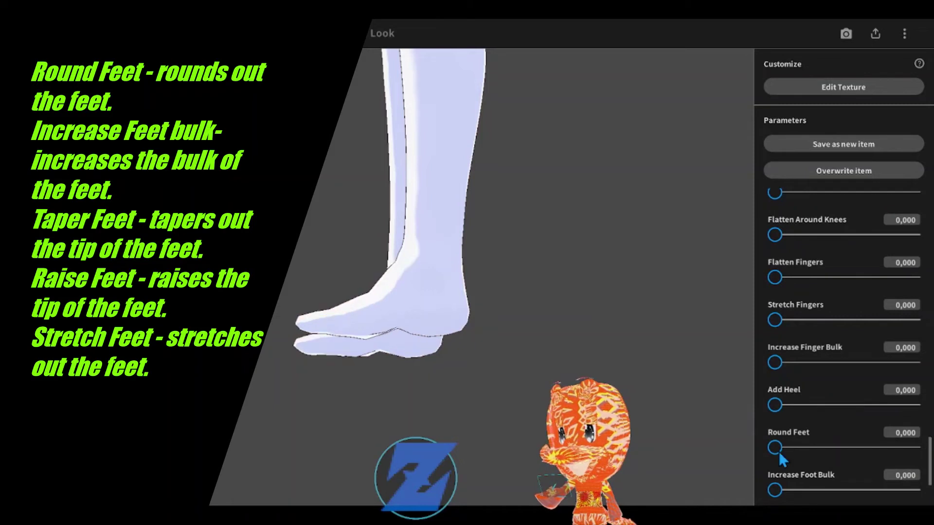
# Step: Try Round Feet at 100, return it to 0, and view the feet from the front
pyautogui.moveTo(777, 448); pyautogui.dragTo(913, 447)
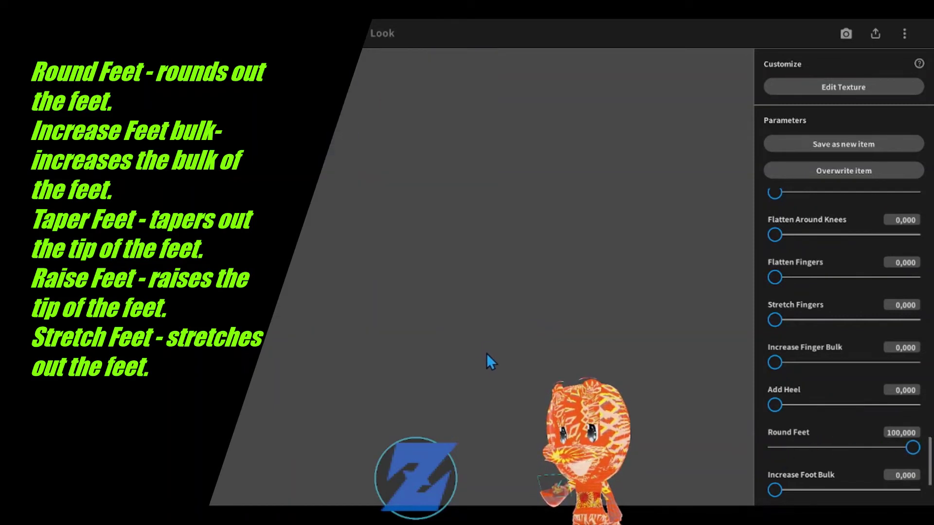
pyautogui.moveTo(838, 445); pyautogui.dragTo(708, 412)
pyautogui.moveTo(443, 325); pyautogui.dragTo(272, 325, button='right')
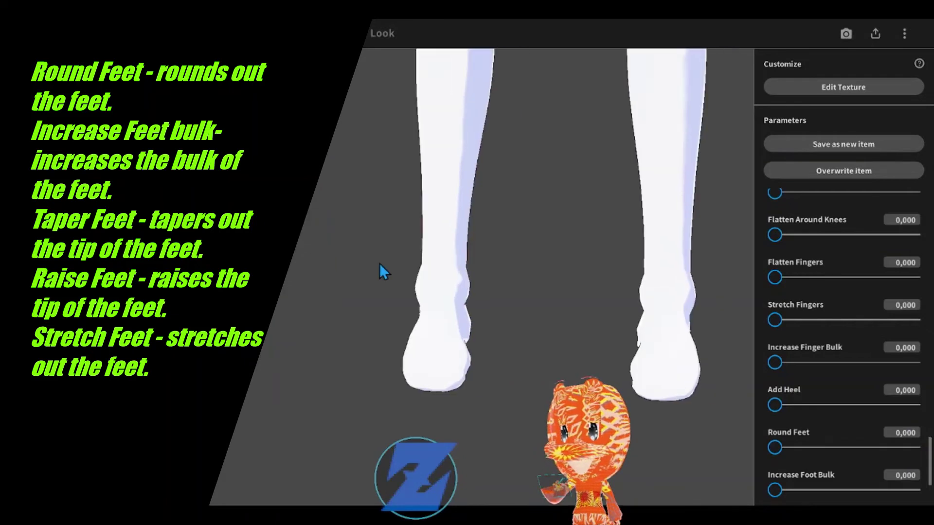
# Step: Try Increase Foot Bulk, Taper Feet, Raise Feet and Stretch Feet on the feet, returning each to 0
pyautogui.scroll(-2, 795, 382)
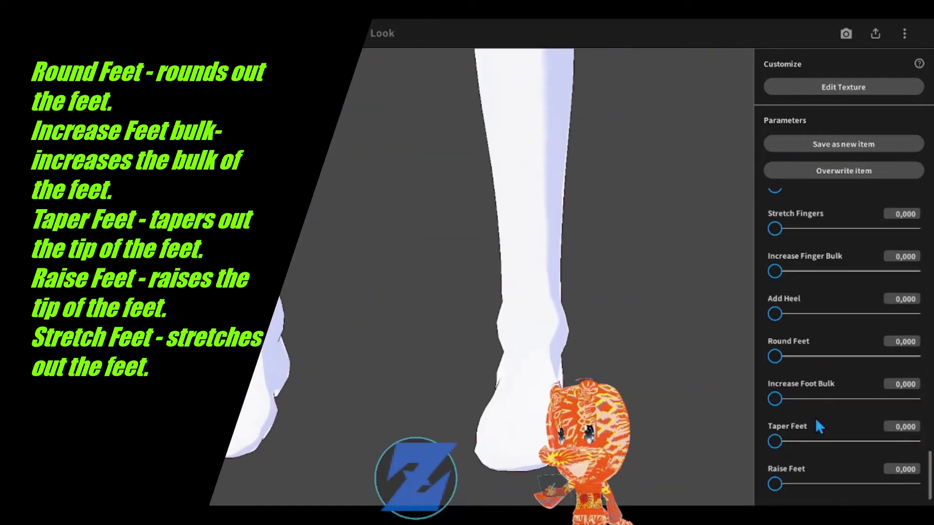
pyautogui.moveTo(775, 357); pyautogui.dragTo(728, 410)
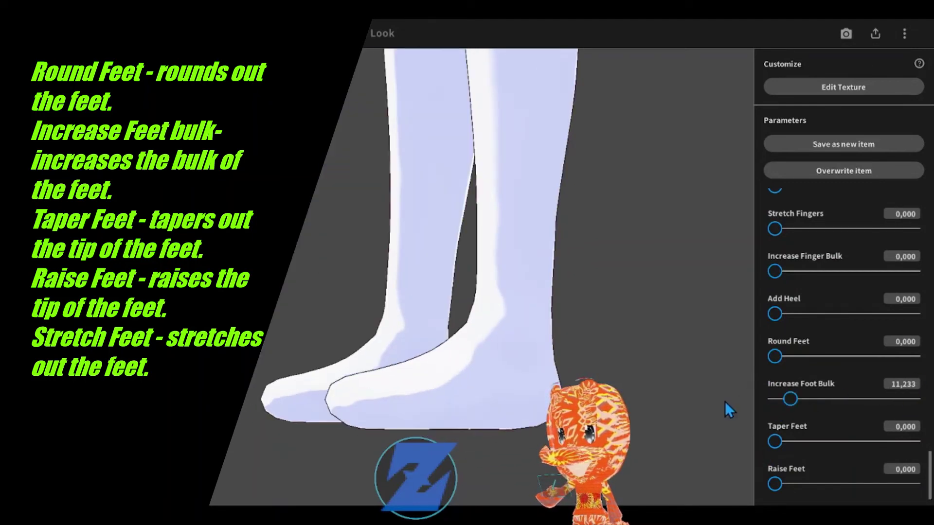
pyautogui.moveTo(775, 441); pyautogui.dragTo(751, 444)
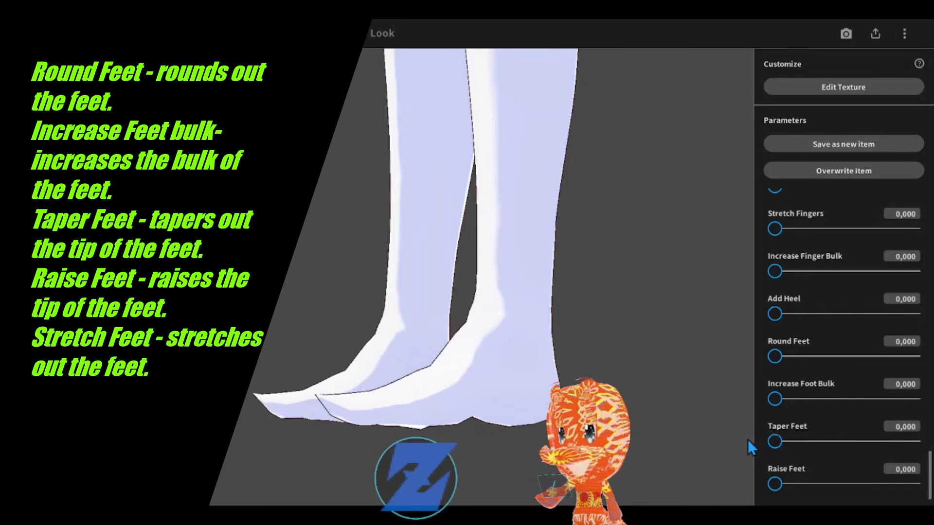
pyautogui.moveTo(775, 485); pyautogui.dragTo(708, 484)
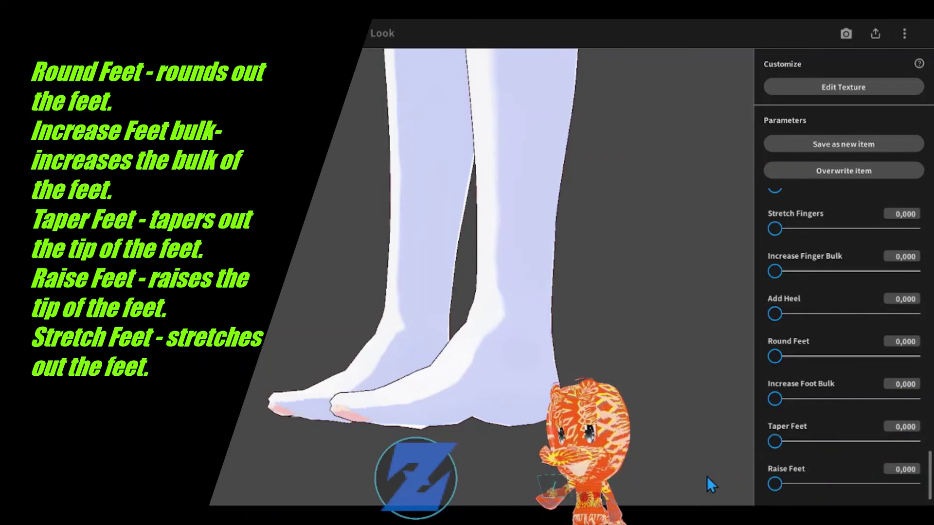
pyautogui.scroll(-1, 900, 377)
pyautogui.moveTo(775, 441)
pyautogui.mouseDown()
pyautogui.moveTo(897, 437)
pyautogui.moveTo(773, 442)
pyautogui.mouseUp()
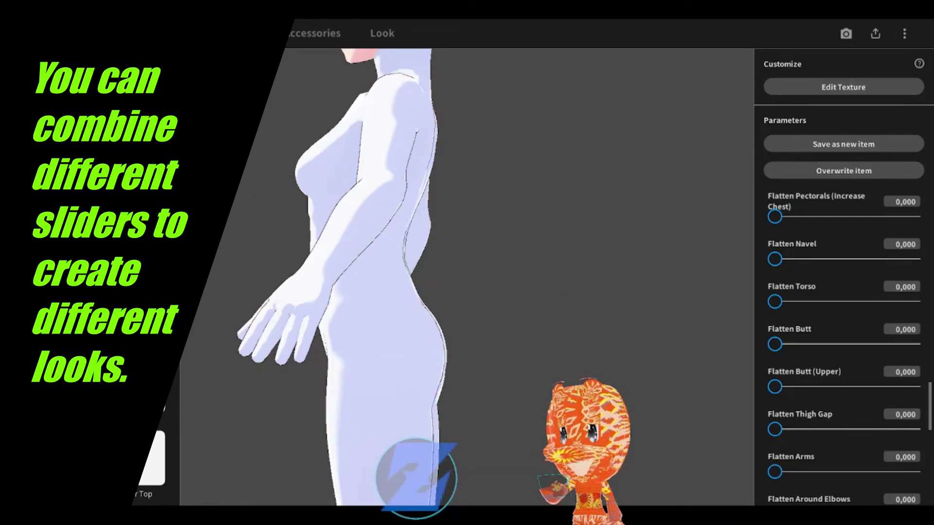
# Step: Try Flatten Thigh Gap and return it to 0, and set Flatten Butt (Upper) to 100
pyautogui.moveTo(775, 429)
pyautogui.mouseDown()
pyautogui.moveTo(912, 430)
pyautogui.moveTo(774, 430)
pyautogui.mouseUp()
pyautogui.scroll(-1, 817, 379)
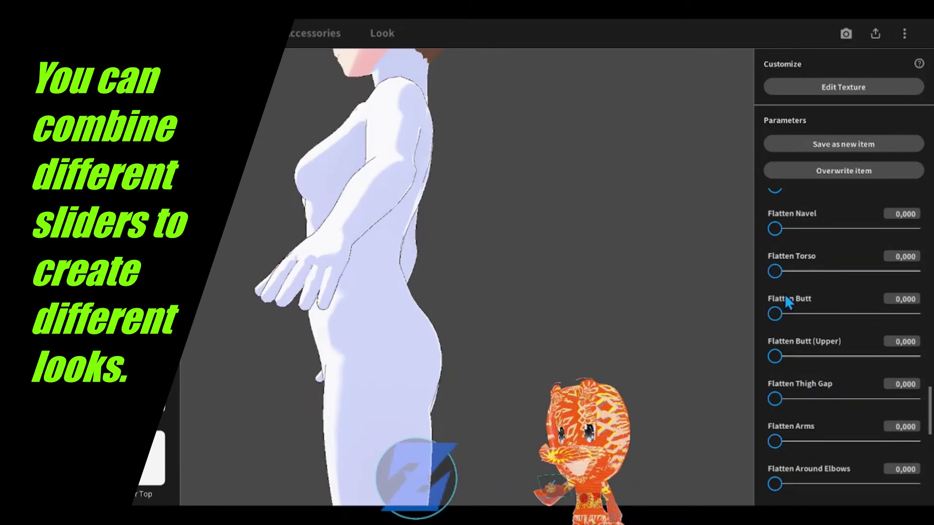
pyautogui.moveTo(775, 356); pyautogui.dragTo(912, 356)
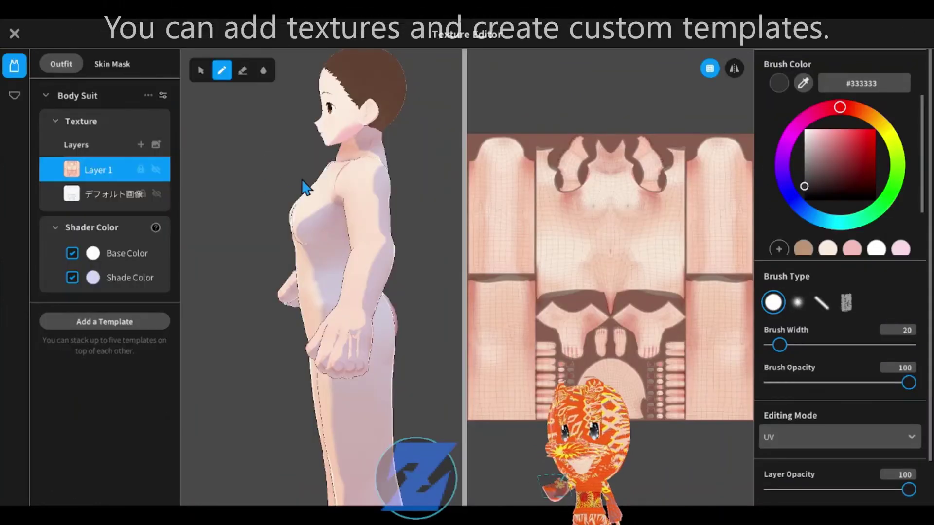
# Step: Check the inner bottom's Skin Overlay and its parameters, and set the layer opacity of the Body Suit's Layer 1 to 56
pyautogui.moveTo(302, 180); pyautogui.dragTo(8, 87, button='right')
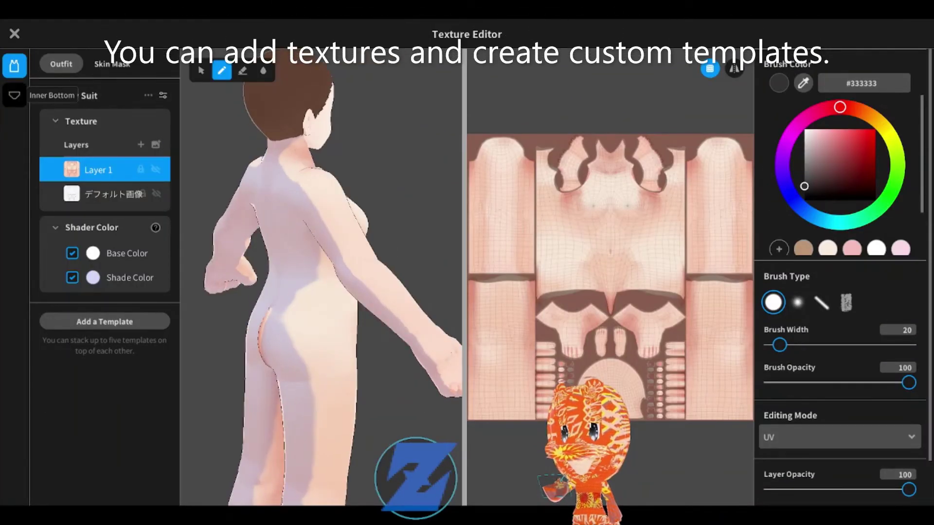
pyautogui.click(14, 95)
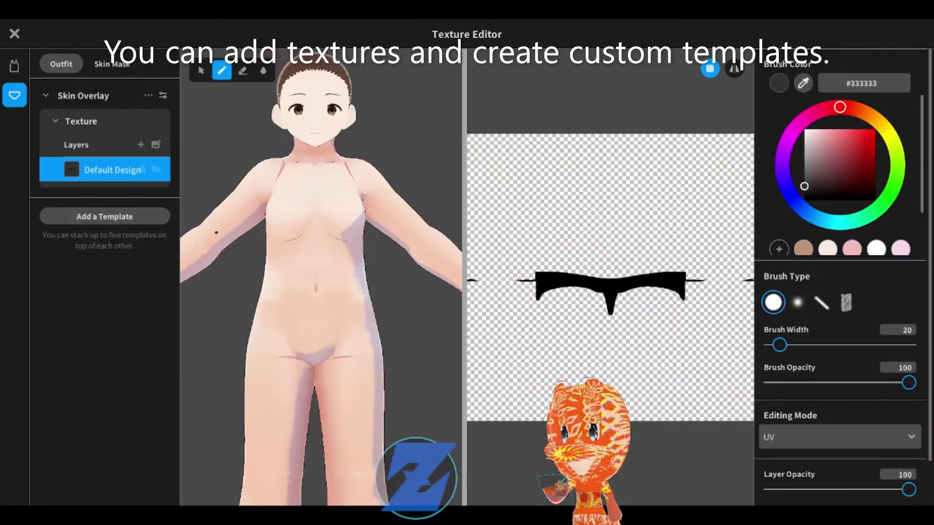
pyautogui.click(162, 96)
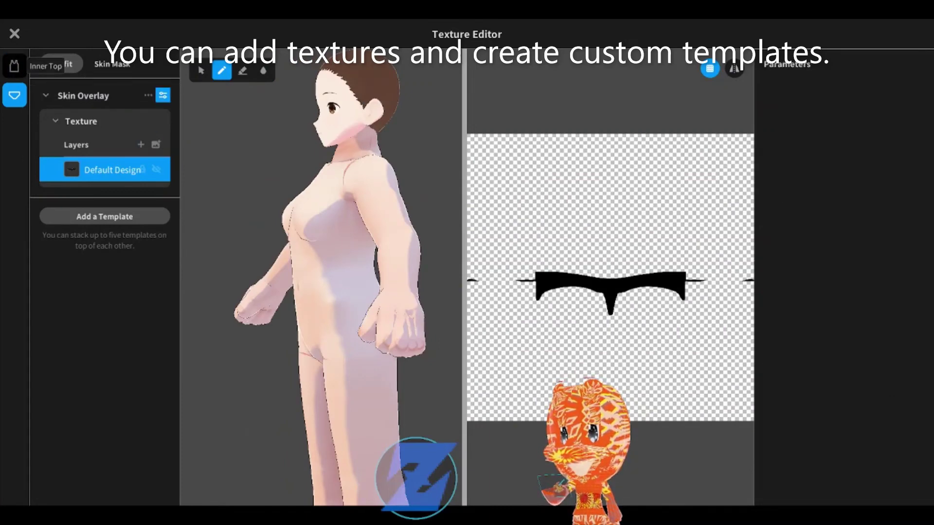
pyautogui.click(14, 65)
pyautogui.click(848, 490)
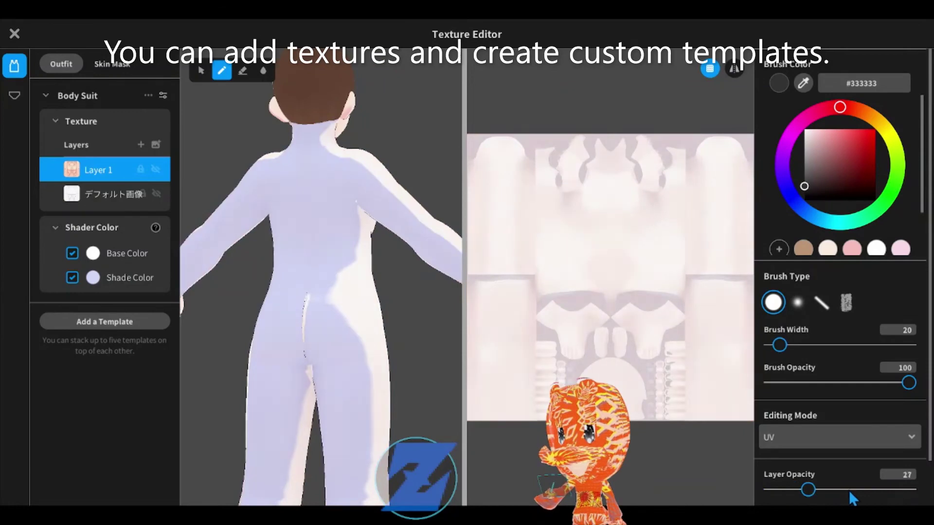
# Step: Check the Skin Mask, return to the Body Suit's outfit texture, inspect the hands and feet up close, and select Layer 1
pyautogui.click(112, 64)
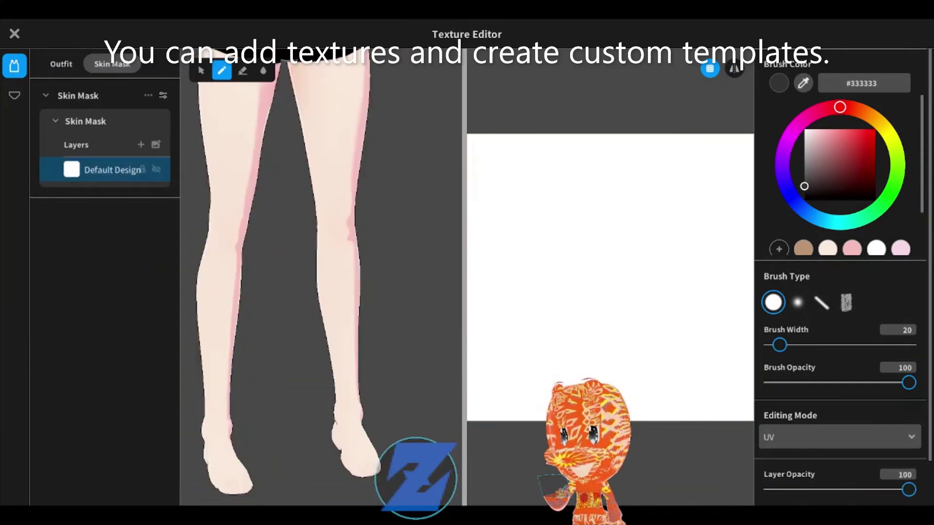
pyautogui.click(61, 63)
pyautogui.moveTo(374, 139); pyautogui.dragTo(385, 351, button='right')
pyautogui.scroll(5, 397, 388)
pyautogui.moveTo(397, 387); pyautogui.dragTo(459, 360, button='right')
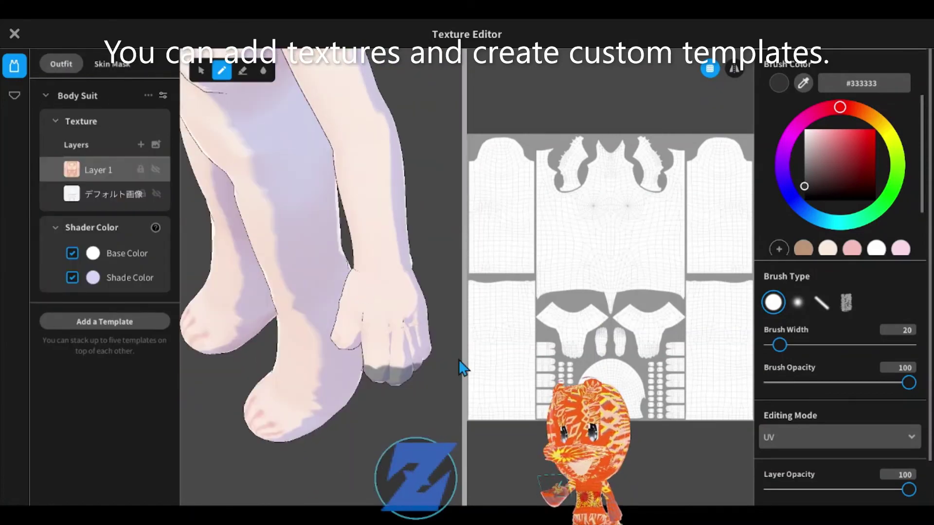
pyautogui.click(104, 169)
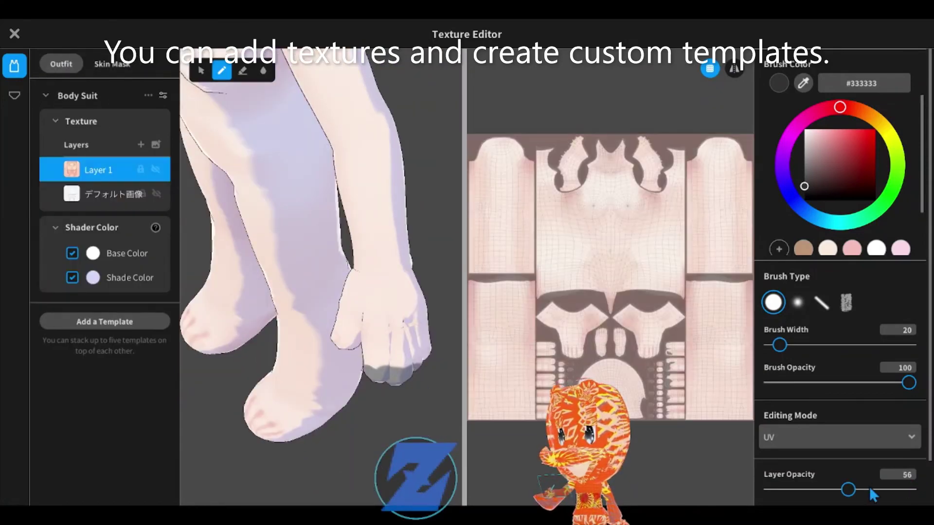